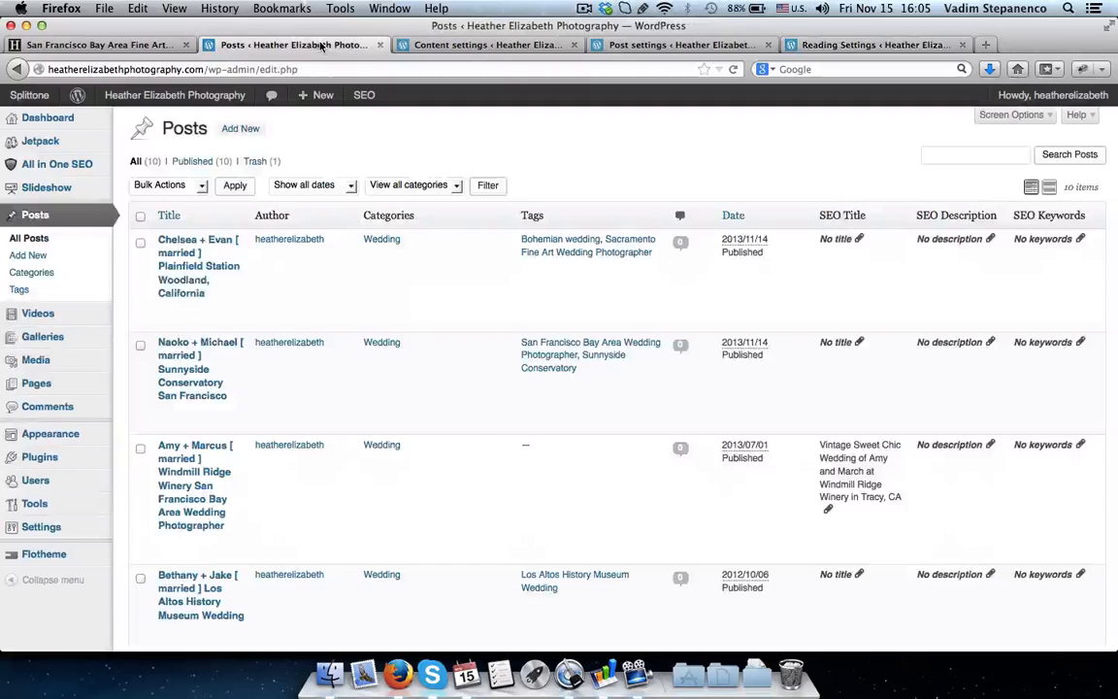
Review the blog listing layout and list-view excerpt options in the content settings, plus the blog page post limit in Reading Settings.
{"action": "left_click", "coordinate": [488, 46]}
{"action": "scroll", "coordinate": [486, 376], "scroll_direction": "down", "scroll_amount": 10}
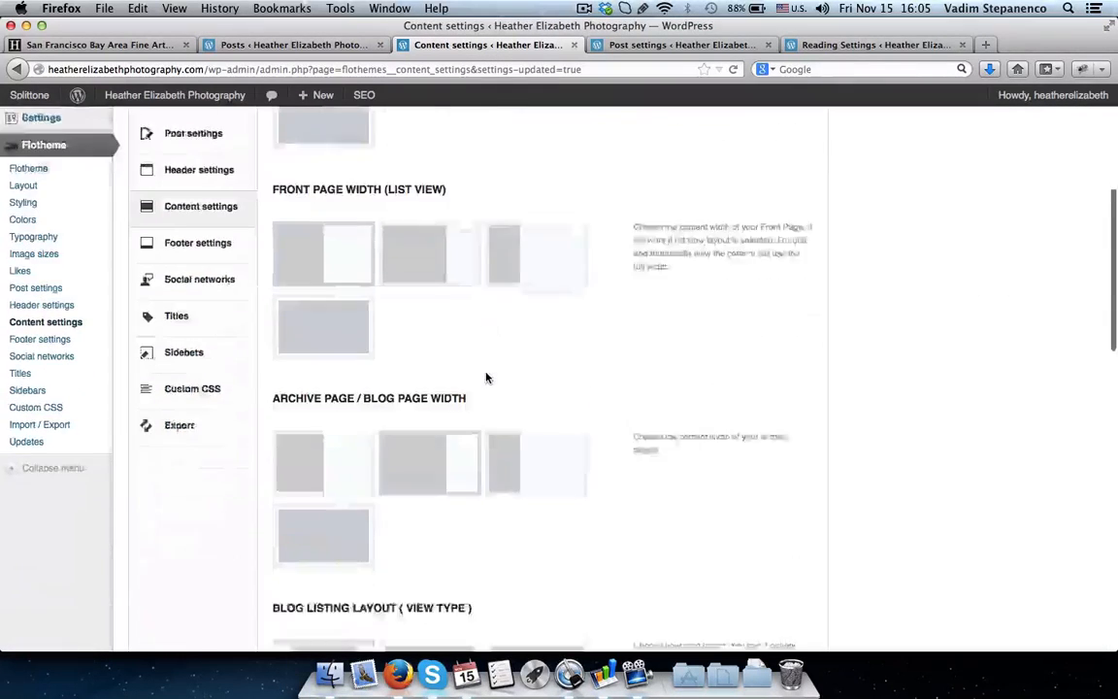
{"action": "scroll", "coordinate": [457, 408], "scroll_direction": "down", "scroll_amount": 2}
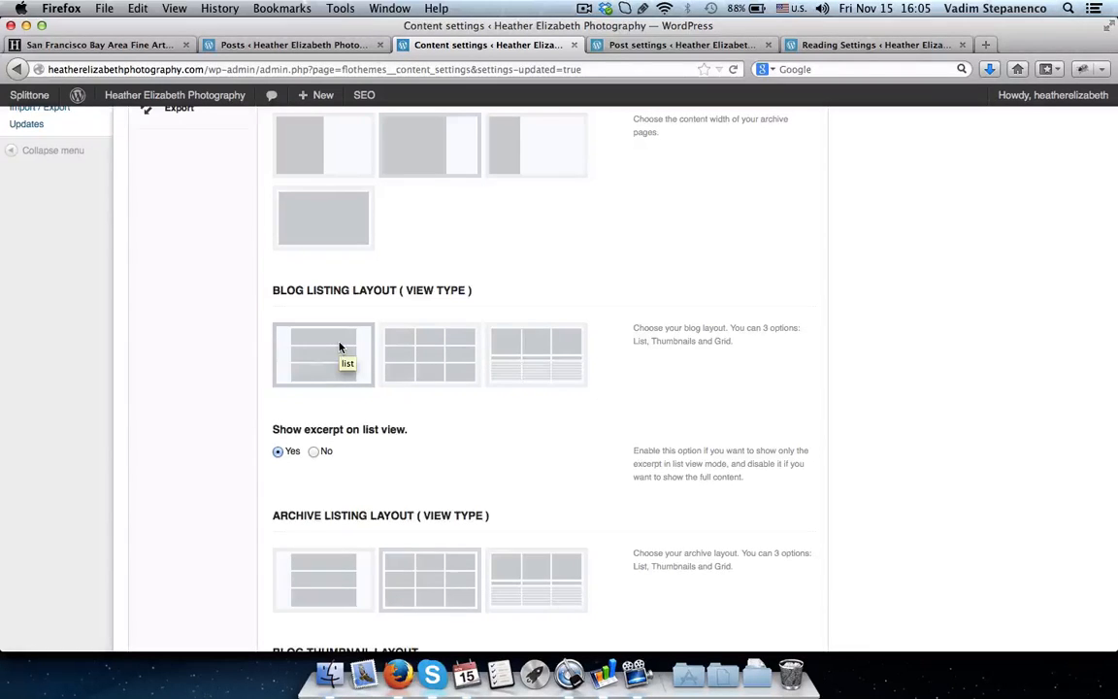
{"action": "left_click", "coordinate": [841, 46]}
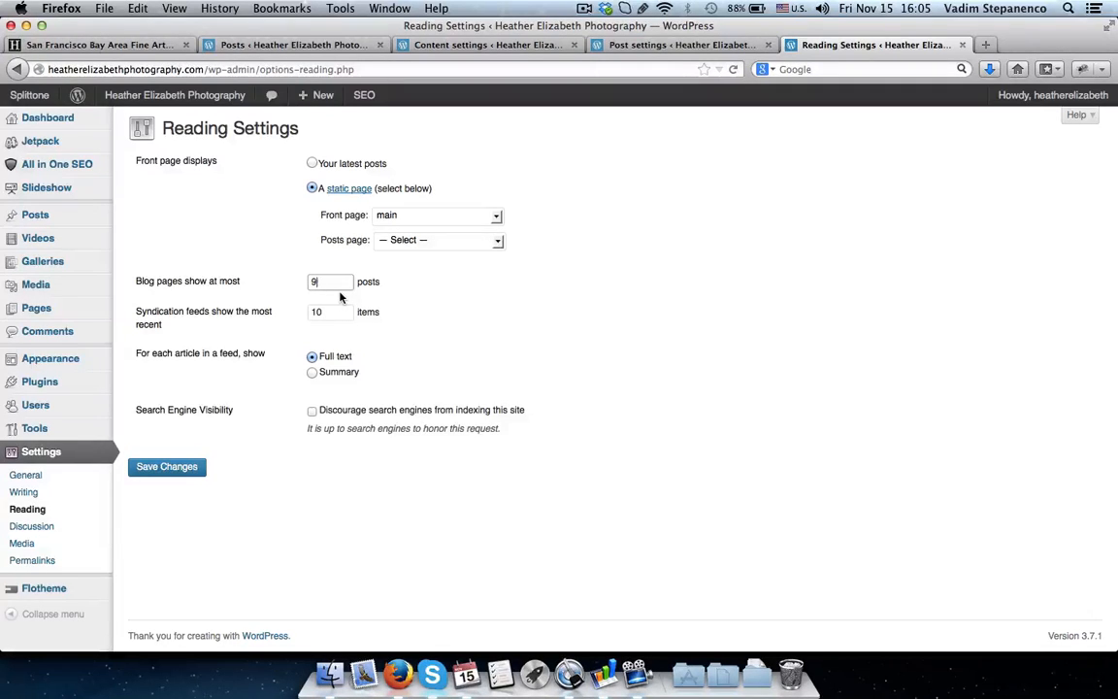
{"action": "left_click", "coordinate": [462, 46]}
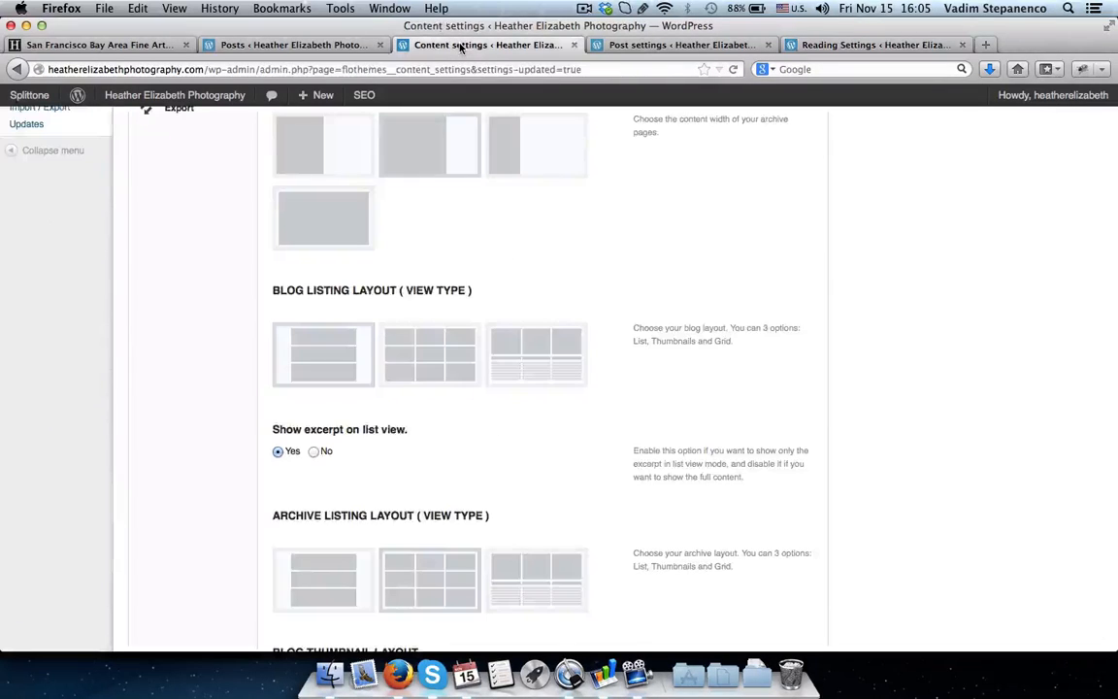
Examine the theme's blog post settings, including similar posts, lightbox, social sharing, author box, breadcrumbs, entry meta, time format and Facebook comments.
{"action": "left_click", "coordinate": [631, 50]}
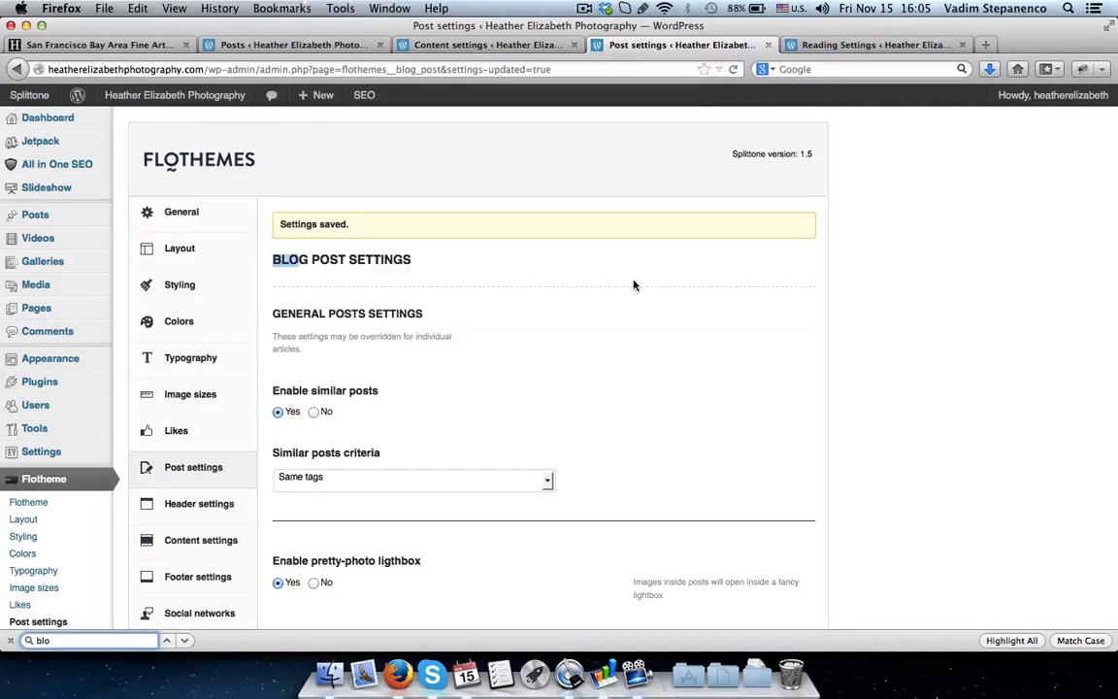
{"action": "scroll", "coordinate": [632, 285], "scroll_direction": "down", "scroll_amount": 3}
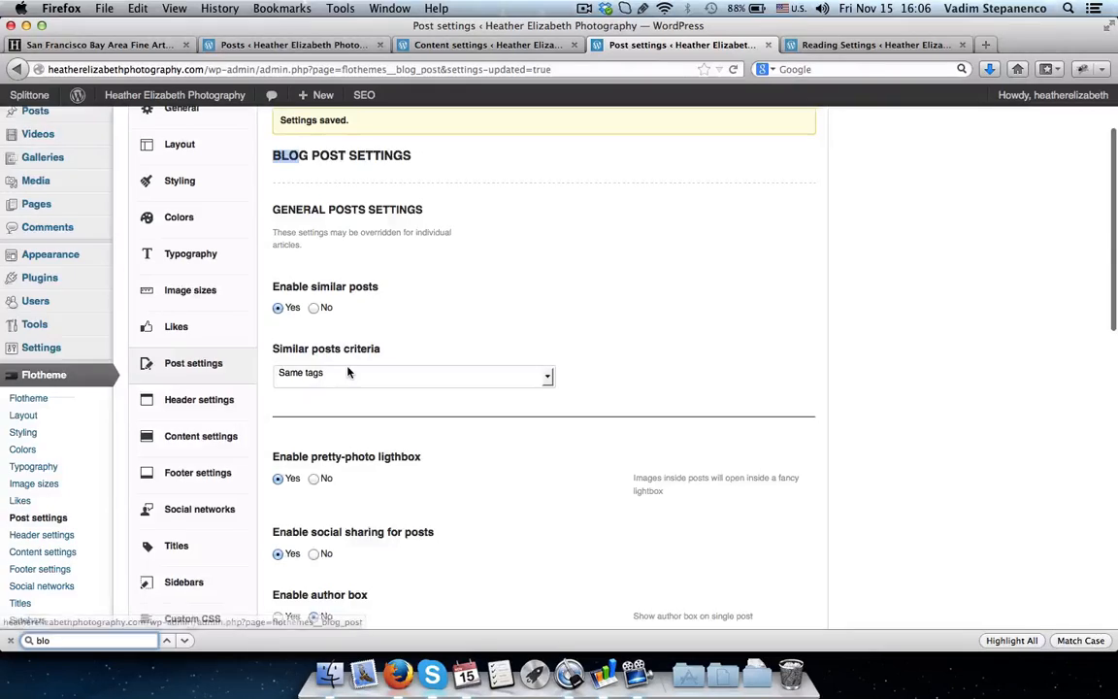
{"action": "scroll", "coordinate": [349, 442], "scroll_direction": "up", "scroll_amount": 3}
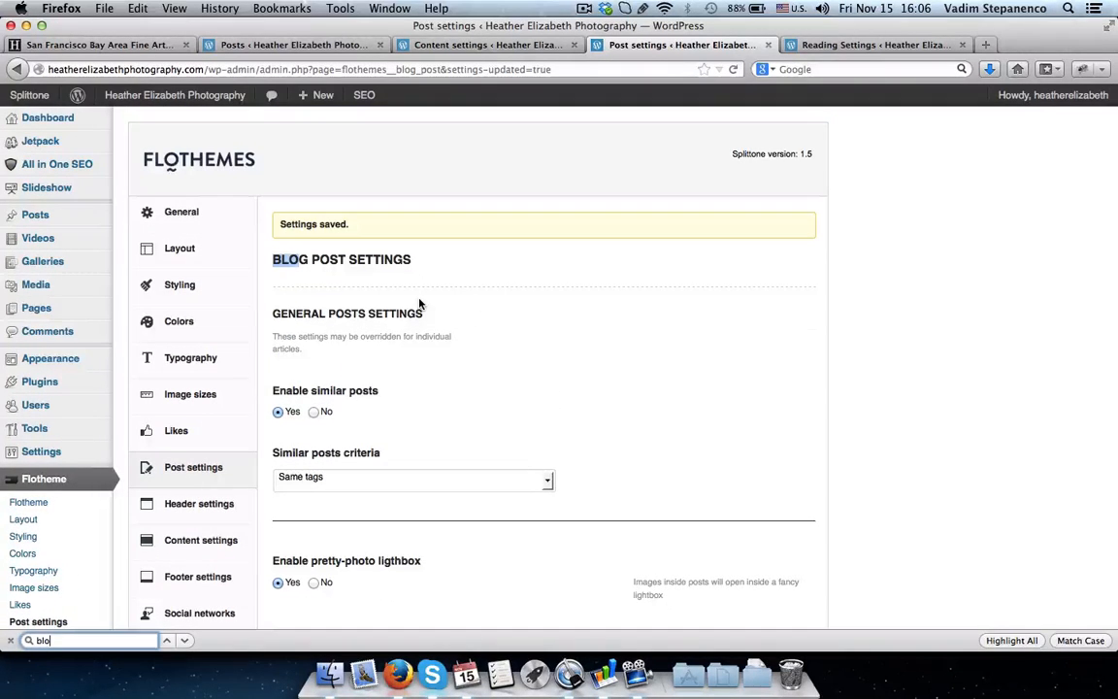
{"action": "scroll", "coordinate": [485, 294], "scroll_direction": "down", "scroll_amount": 1}
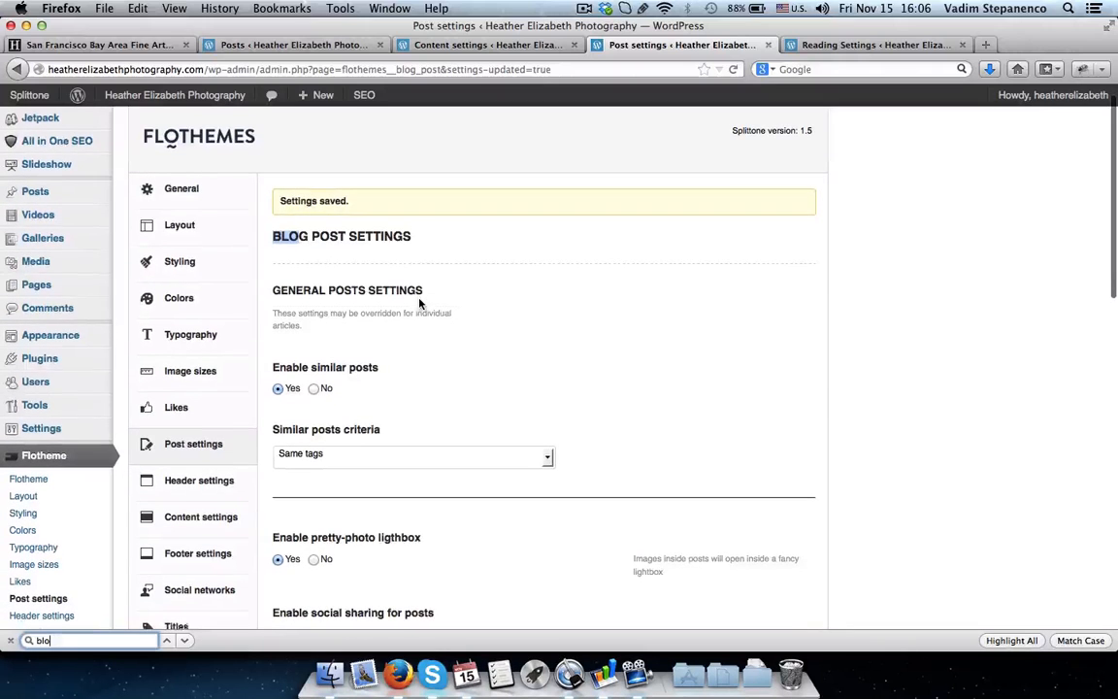
{"action": "scroll", "coordinate": [356, 367], "scroll_direction": "down", "scroll_amount": 3}
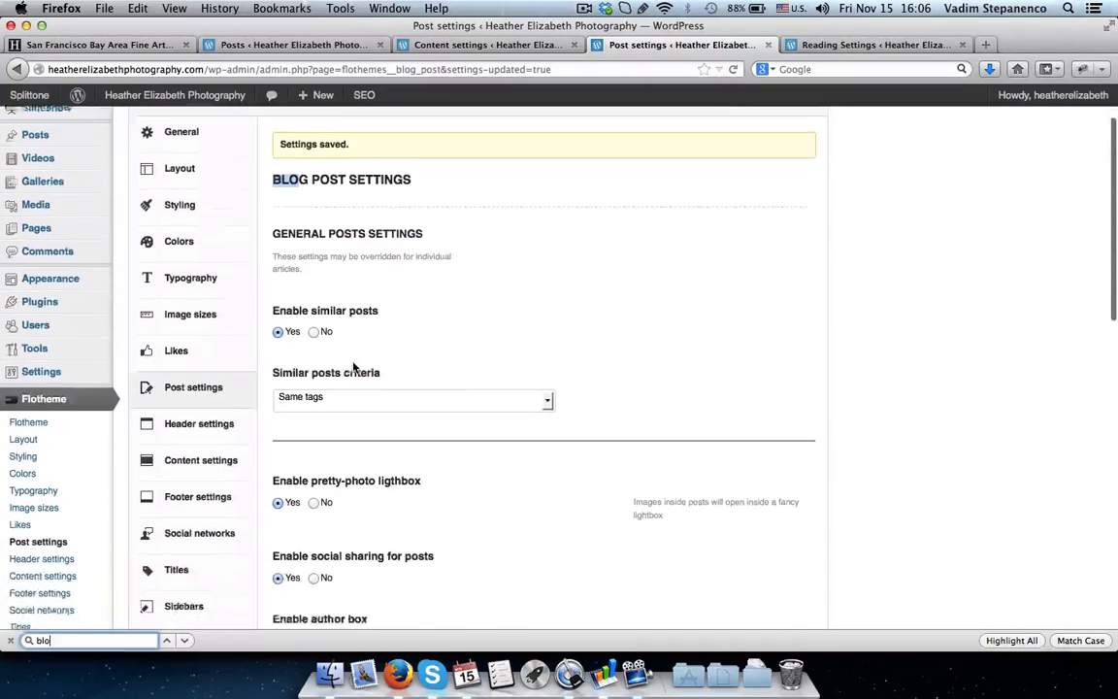
{"action": "scroll", "coordinate": [452, 333], "scroll_direction": "down", "scroll_amount": 1}
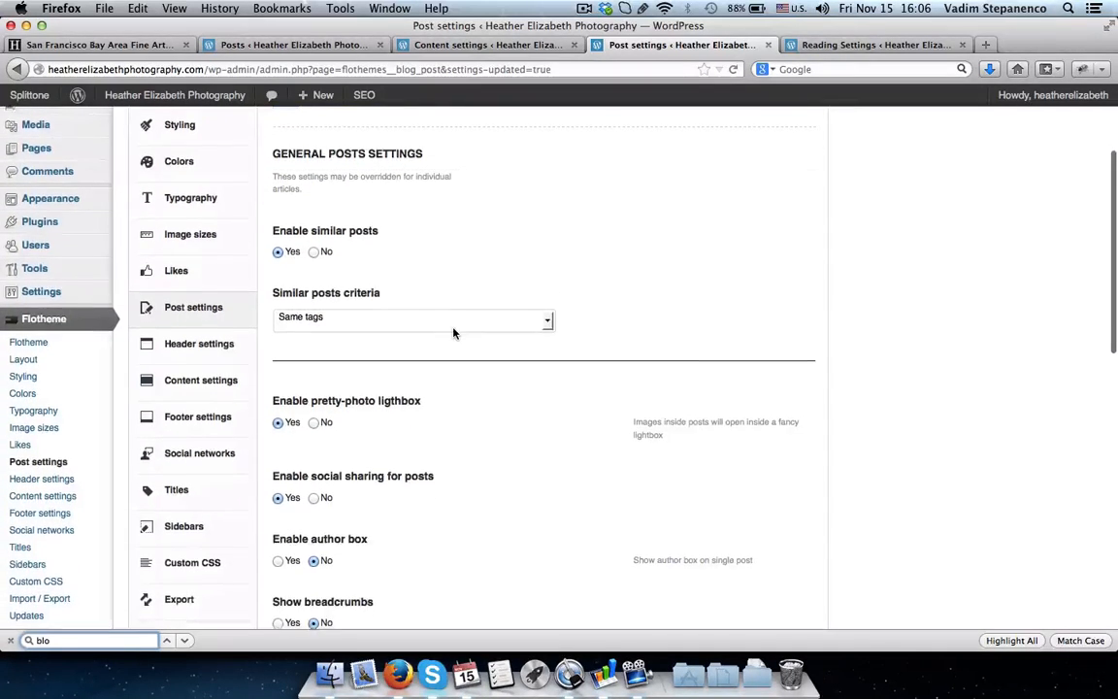
{"action": "scroll", "coordinate": [452, 333], "scroll_direction": "down", "scroll_amount": 3}
{"action": "scroll", "coordinate": [452, 333], "scroll_direction": "down", "scroll_amount": 5}
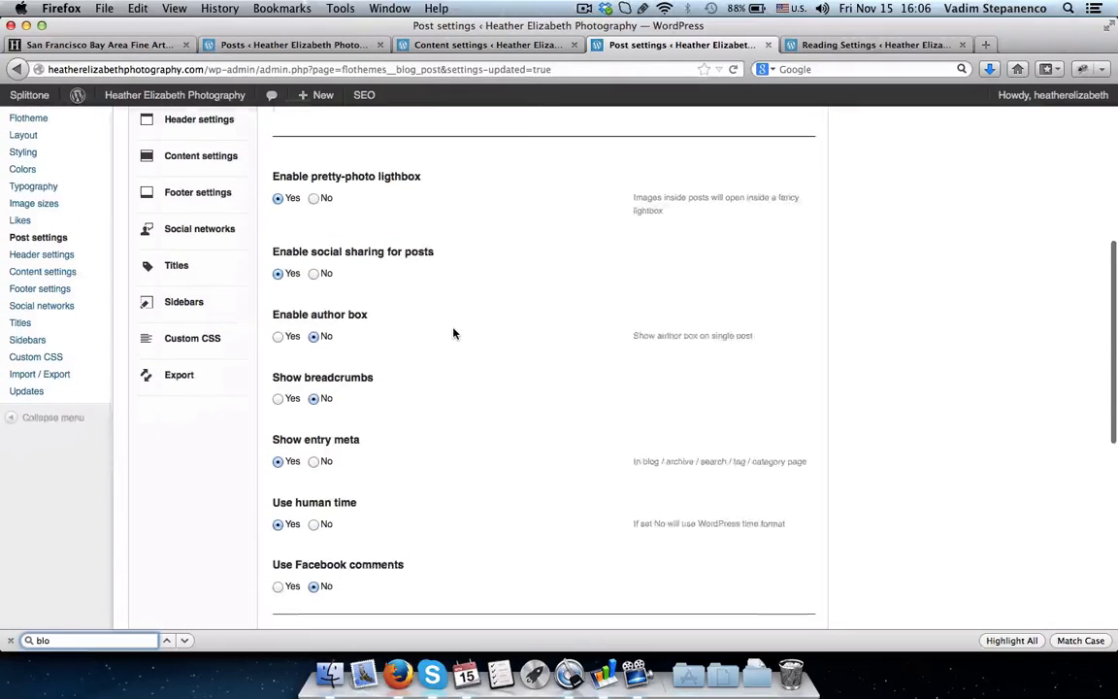
{"action": "scroll", "coordinate": [379, 368], "scroll_direction": "down", "scroll_amount": 2}
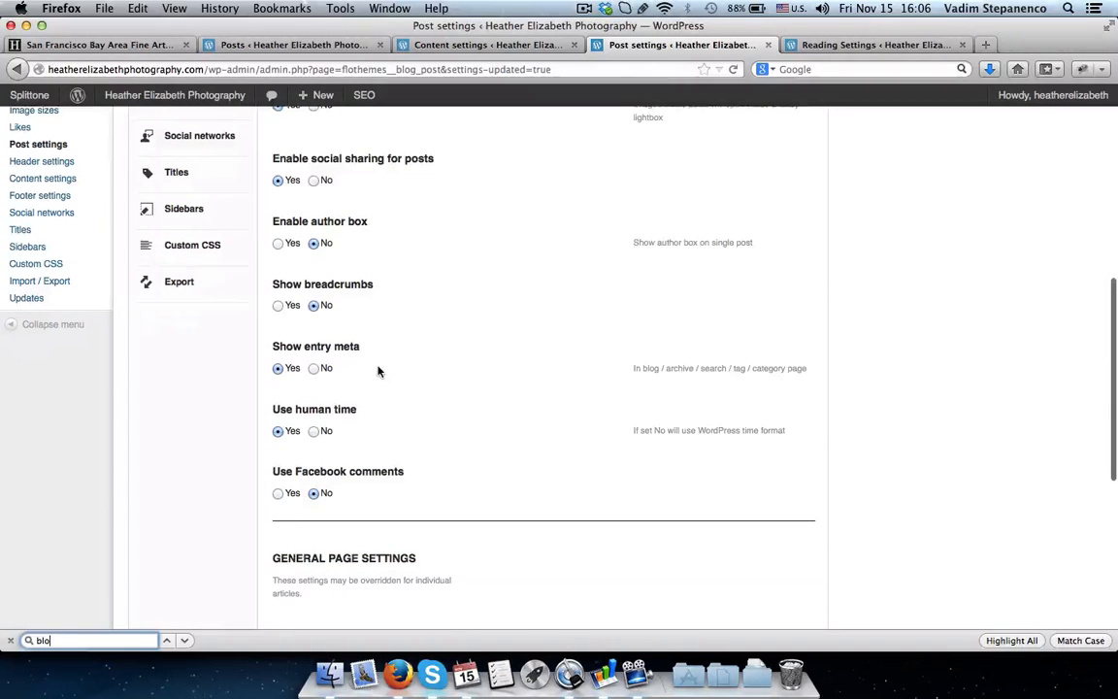
{"action": "scroll", "coordinate": [377, 429], "scroll_direction": "down", "scroll_amount": 1}
{"action": "key", "text": "Return"}
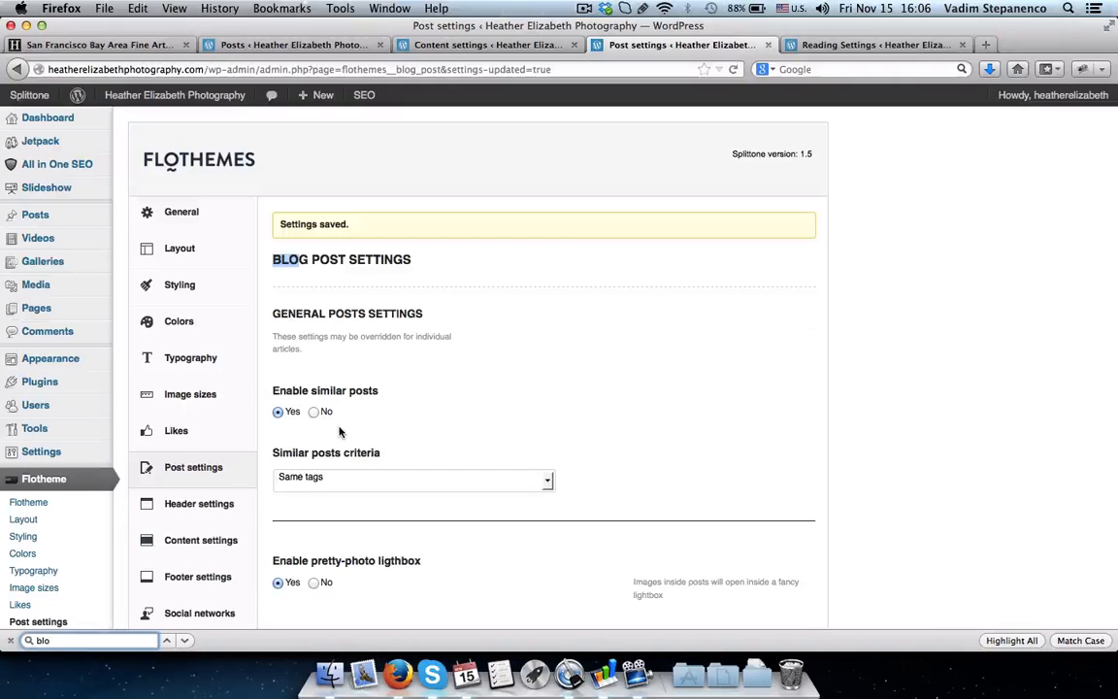
Examine how the post entries are displayed on the site's live blog page.
{"action": "left_click", "coordinate": [450, 46]}
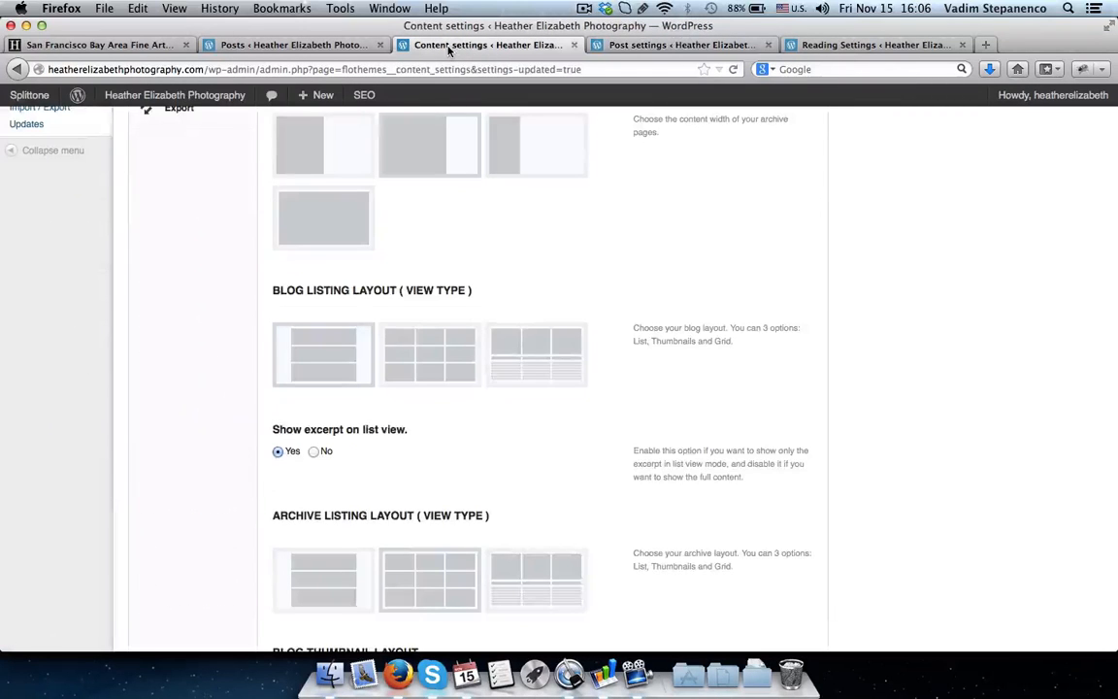
{"action": "left_click", "coordinate": [352, 43]}
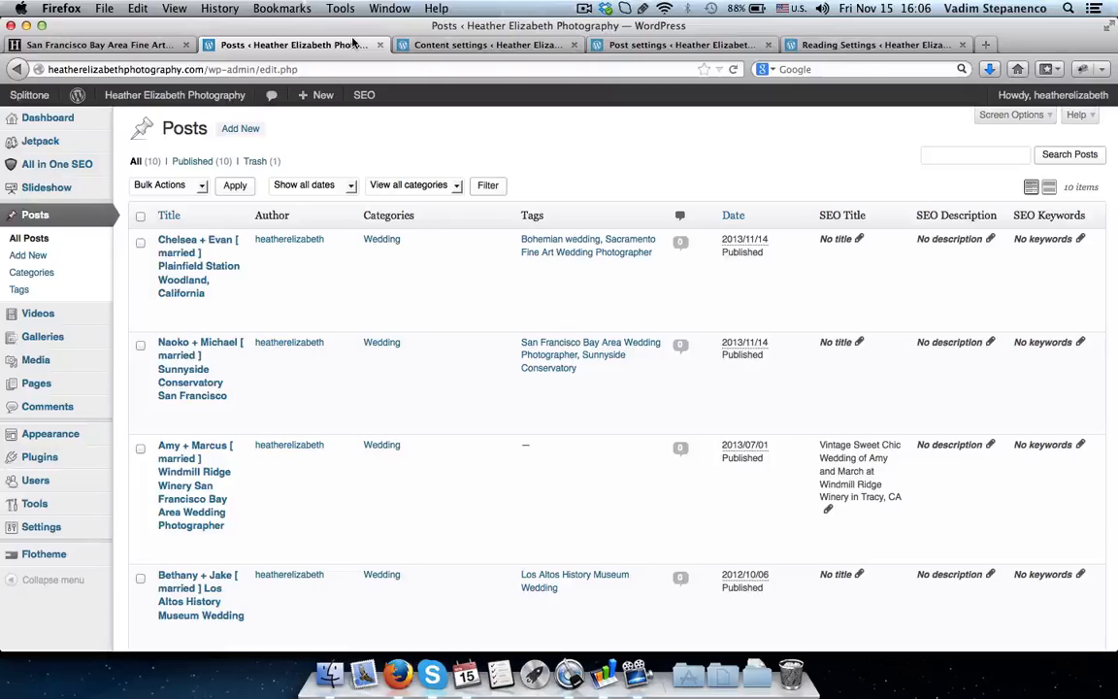
{"action": "left_click", "coordinate": [97, 44]}
{"action": "scroll", "coordinate": [306, 267], "scroll_direction": "down", "scroll_amount": 10}
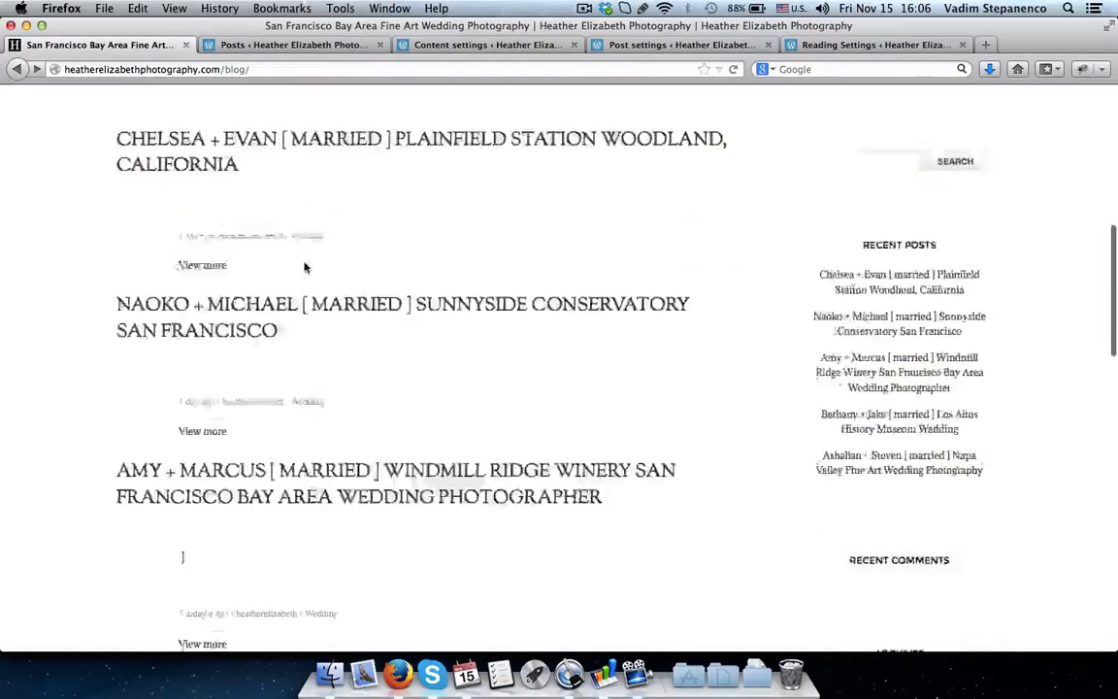
{"action": "scroll", "coordinate": [306, 267], "scroll_direction": "down", "scroll_amount": 10}
{"action": "scroll", "coordinate": [306, 267], "scroll_direction": "up", "scroll_amount": 15}
{"action": "scroll", "coordinate": [305, 267], "scroll_direction": "down", "scroll_amount": 4}
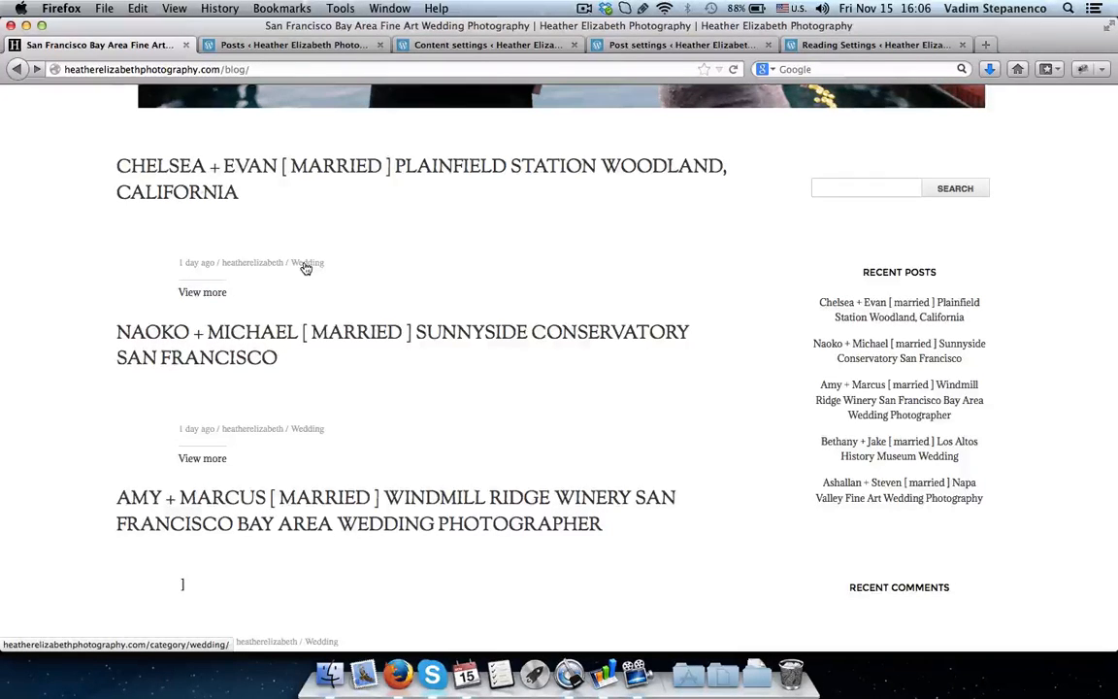
{"action": "scroll", "coordinate": [214, 347], "scroll_direction": "down", "scroll_amount": 3}
{"action": "scroll", "coordinate": [205, 337], "scroll_direction": "up", "scroll_amount": 5}
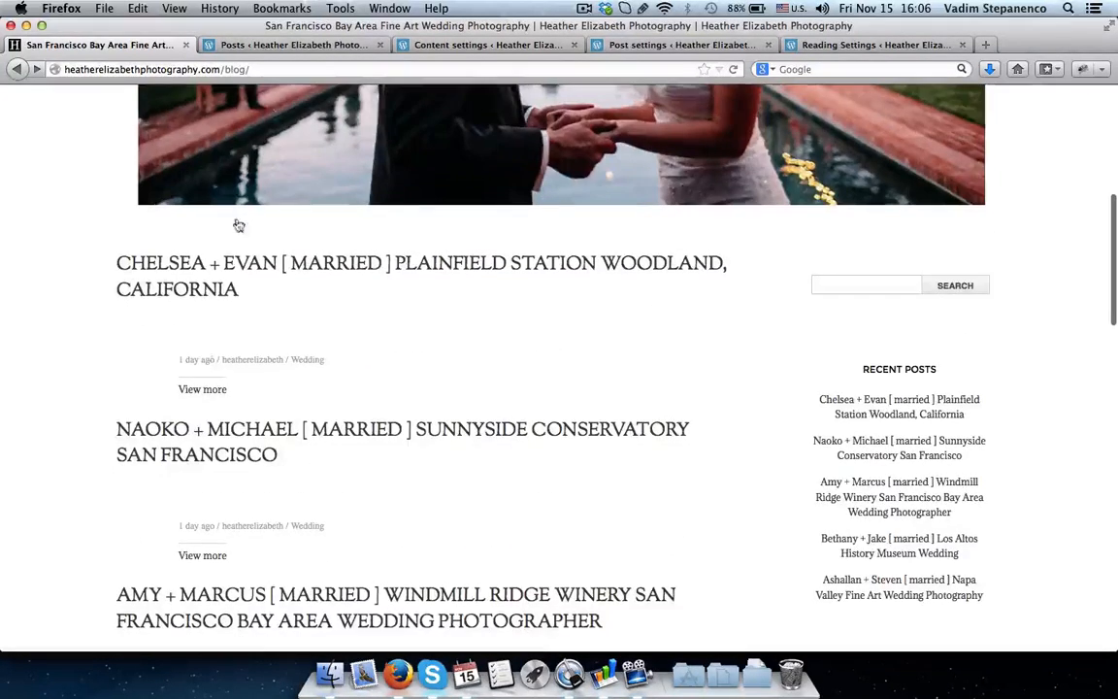
Open the Plainfield Station wedding post for editing from the posts list and look through its content images.
{"action": "key", "text": "ctrl+Tab"}
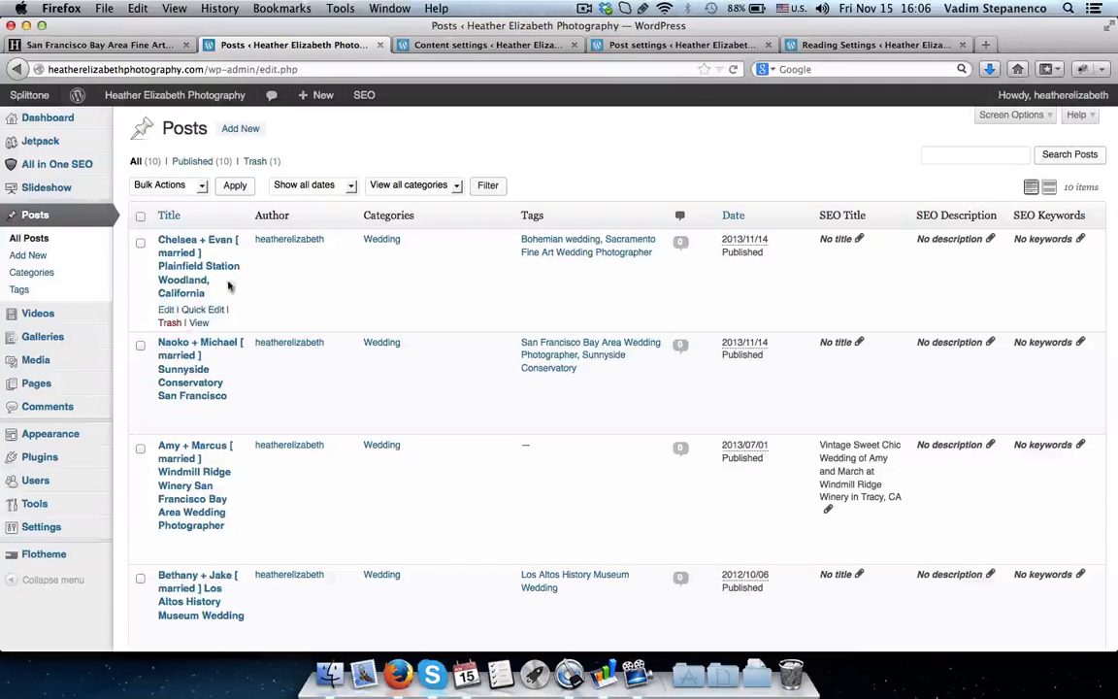
{"action": "left_click", "coordinate": [196, 250]}
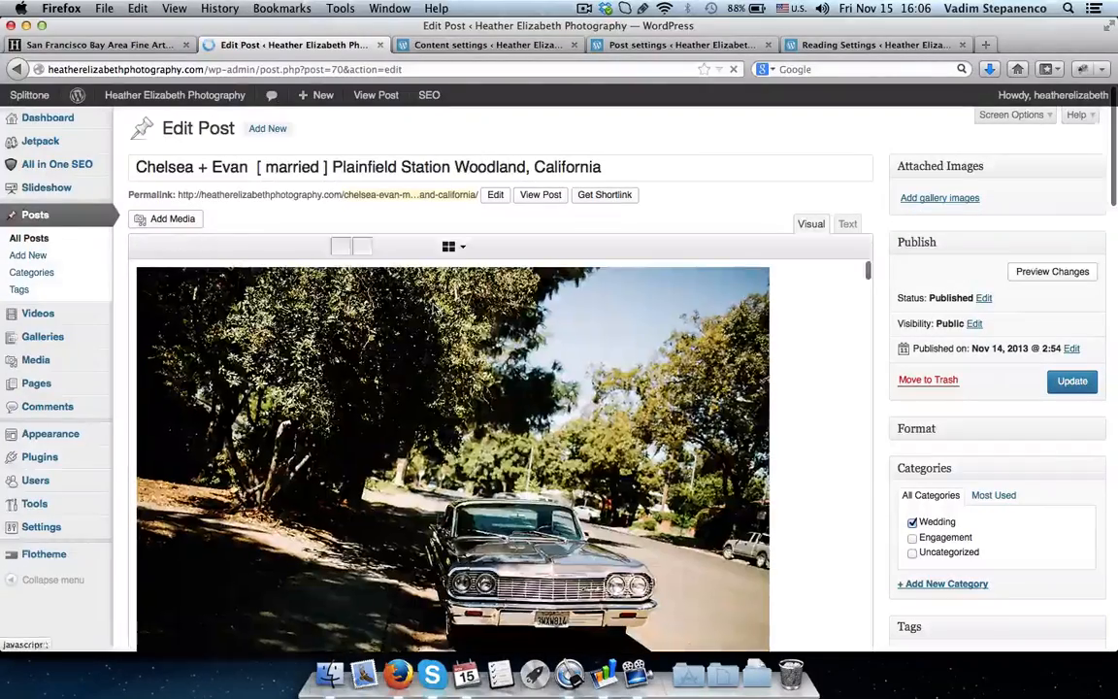
{"action": "scroll", "coordinate": [583, 350], "scroll_direction": "down", "scroll_amount": 15}
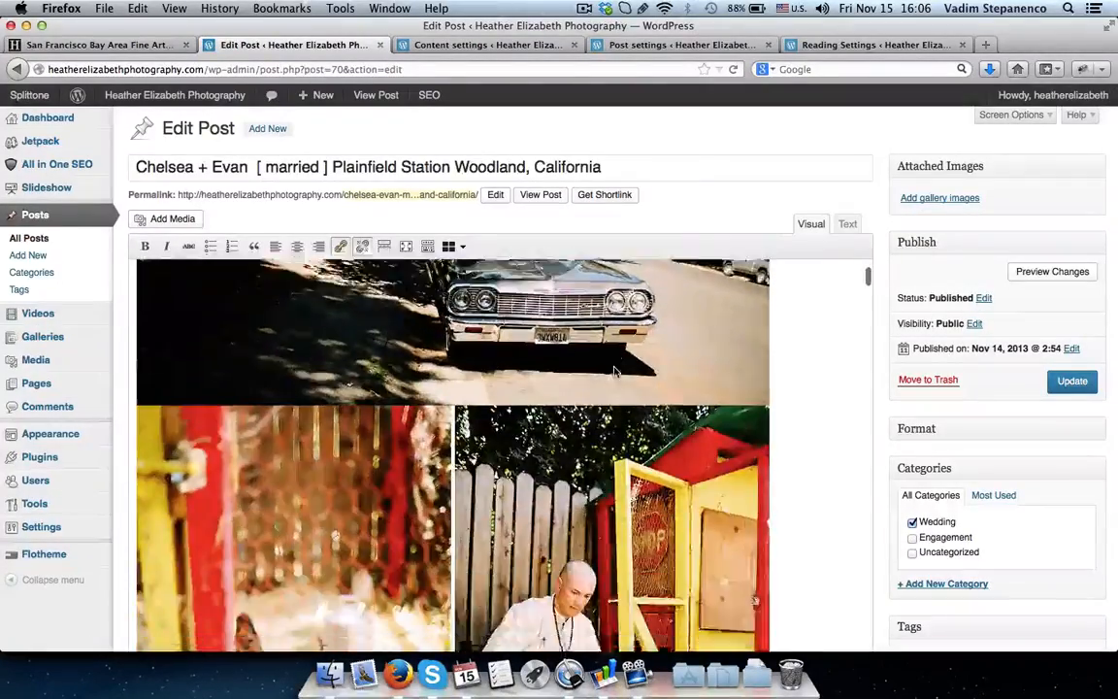
{"action": "scroll", "coordinate": [614, 372], "scroll_direction": "up", "scroll_amount": 15}
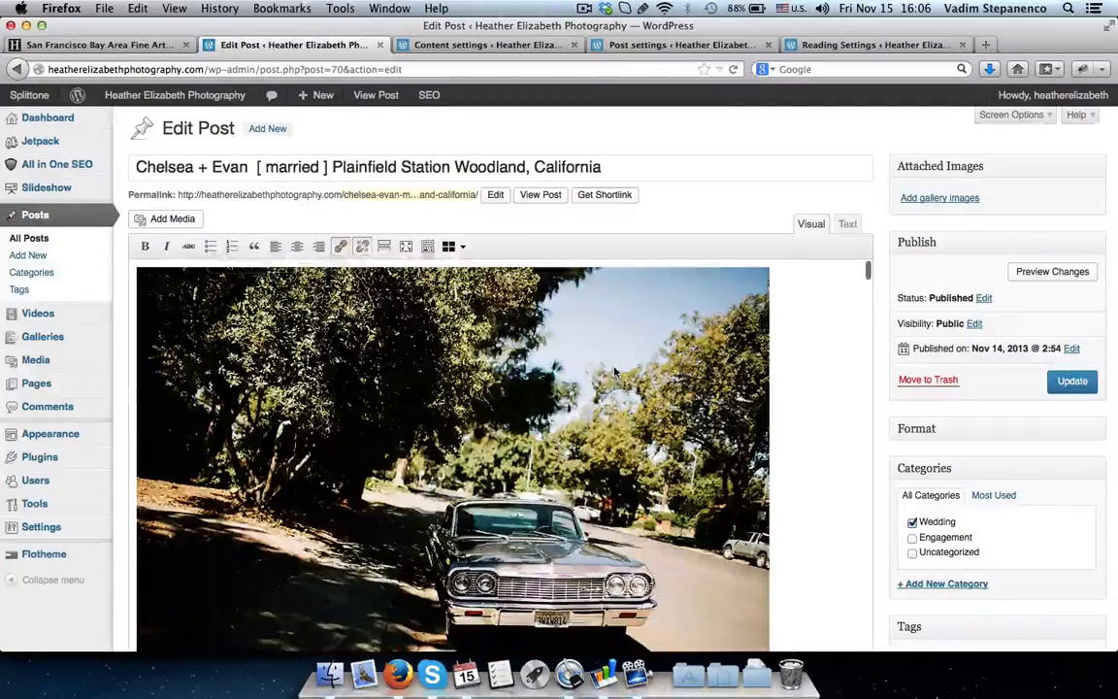
Start setting the post's featured image and filter the media library to images uploaded to this post.
{"action": "scroll", "coordinate": [967, 262], "scroll_direction": "down", "scroll_amount": 10}
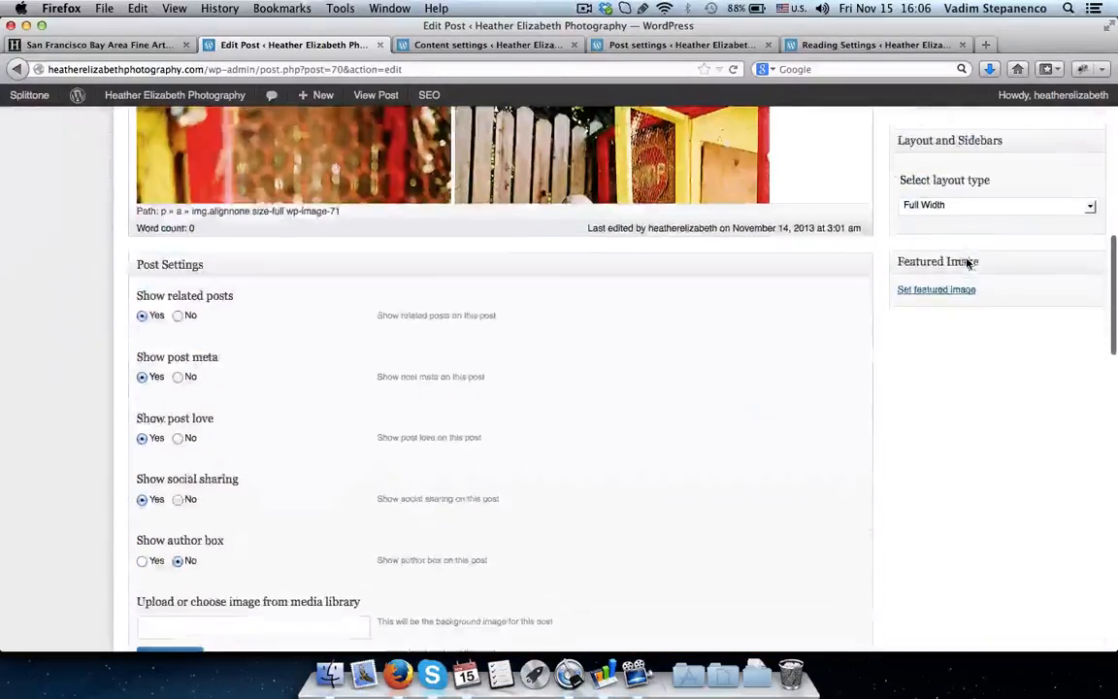
{"action": "left_click", "coordinate": [946, 290]}
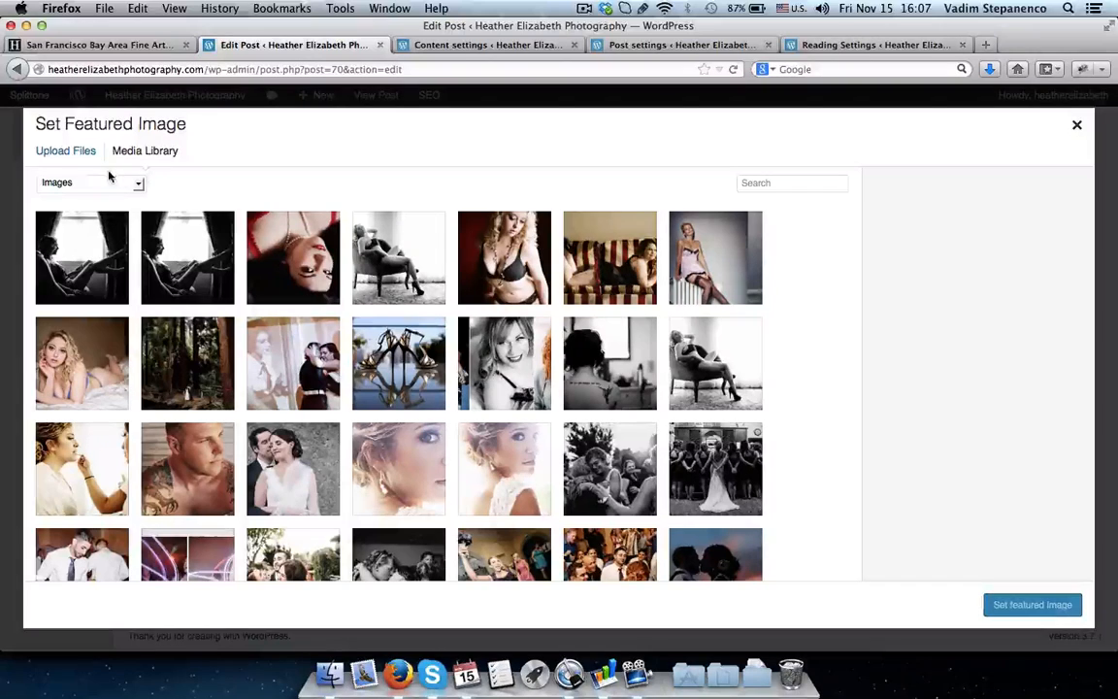
{"action": "left_click", "coordinate": [139, 183]}
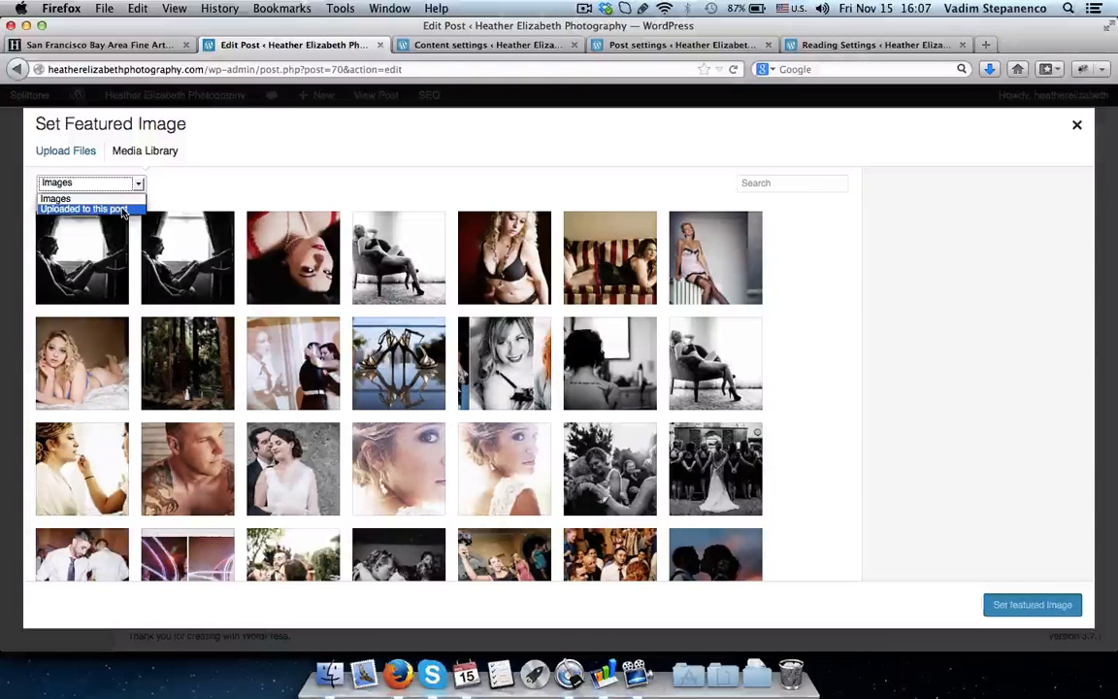
{"action": "left_click", "coordinate": [123, 210]}
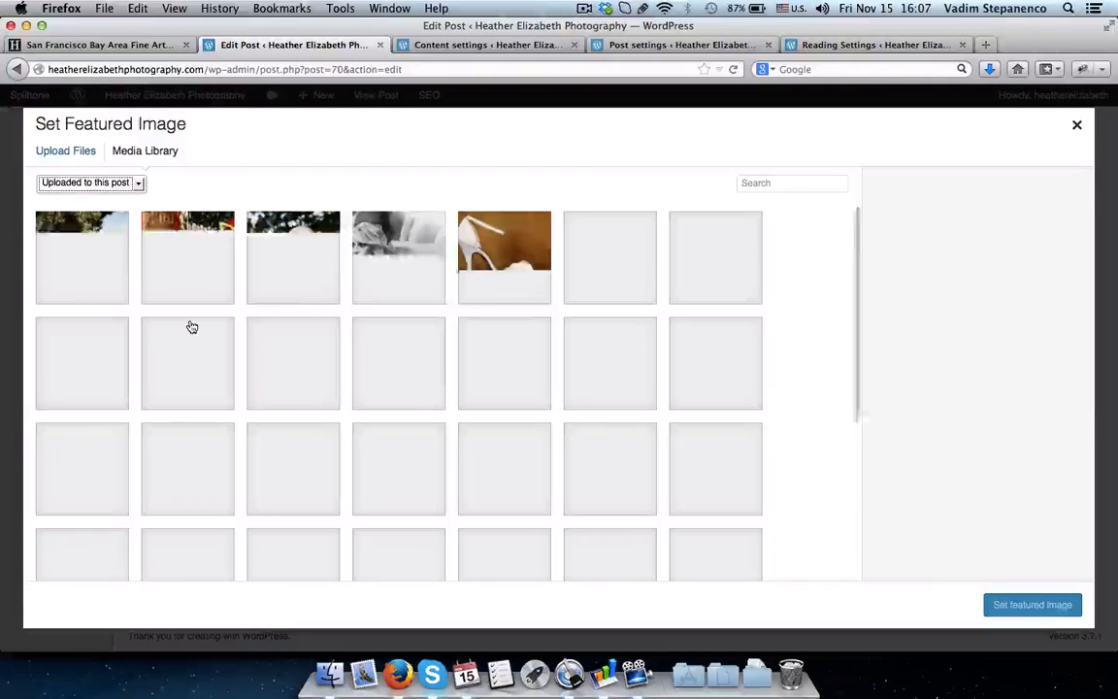
Set the photo of the couple holding hands, boho_hillbilly_country_chic_wedding_woodland_wedding018.jpg, as the post's featured image.
{"action": "scroll", "coordinate": [191, 327], "scroll_direction": "down", "scroll_amount": 10}
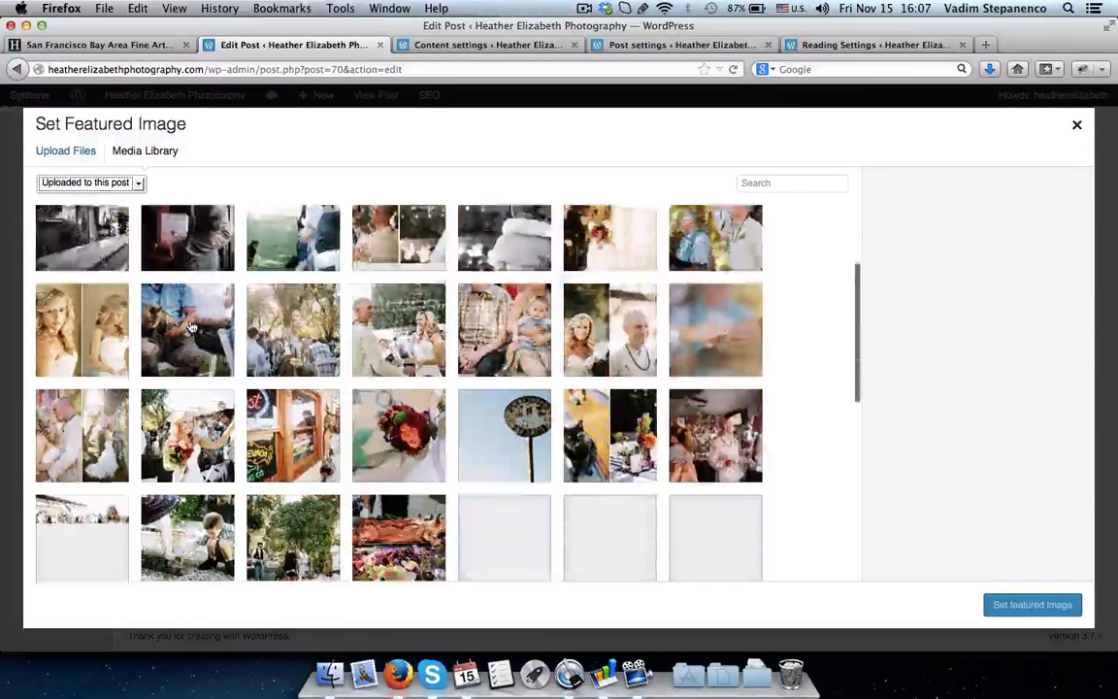
{"action": "scroll", "coordinate": [192, 327], "scroll_direction": "up", "scroll_amount": 15}
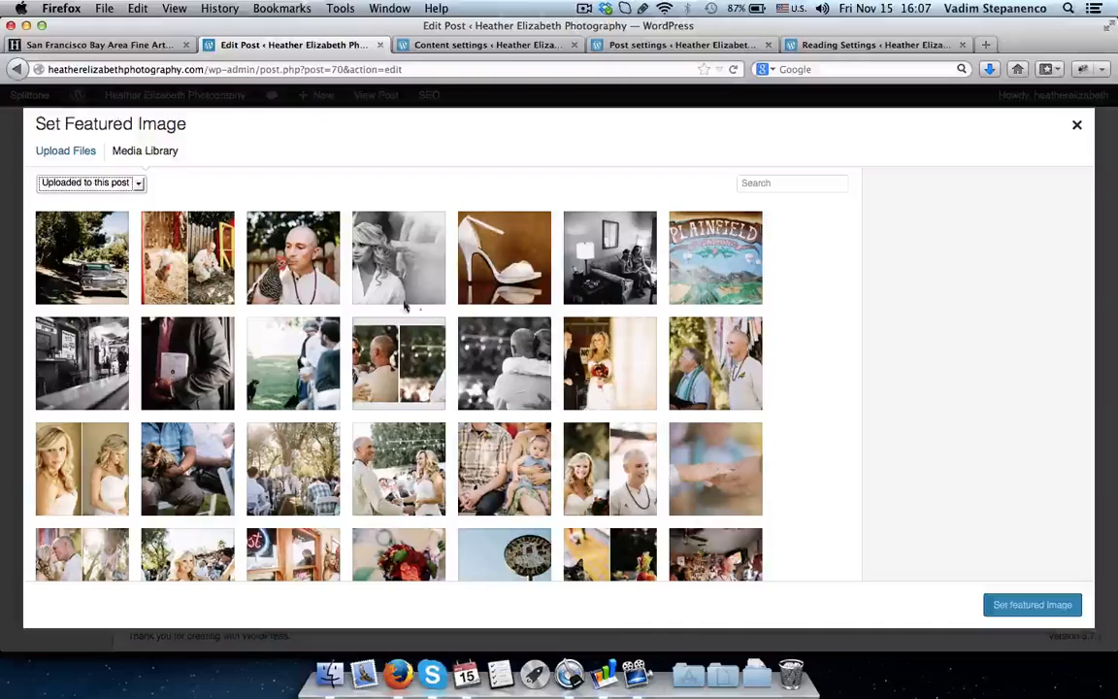
{"action": "scroll", "coordinate": [397, 302], "scroll_direction": "down", "scroll_amount": 15}
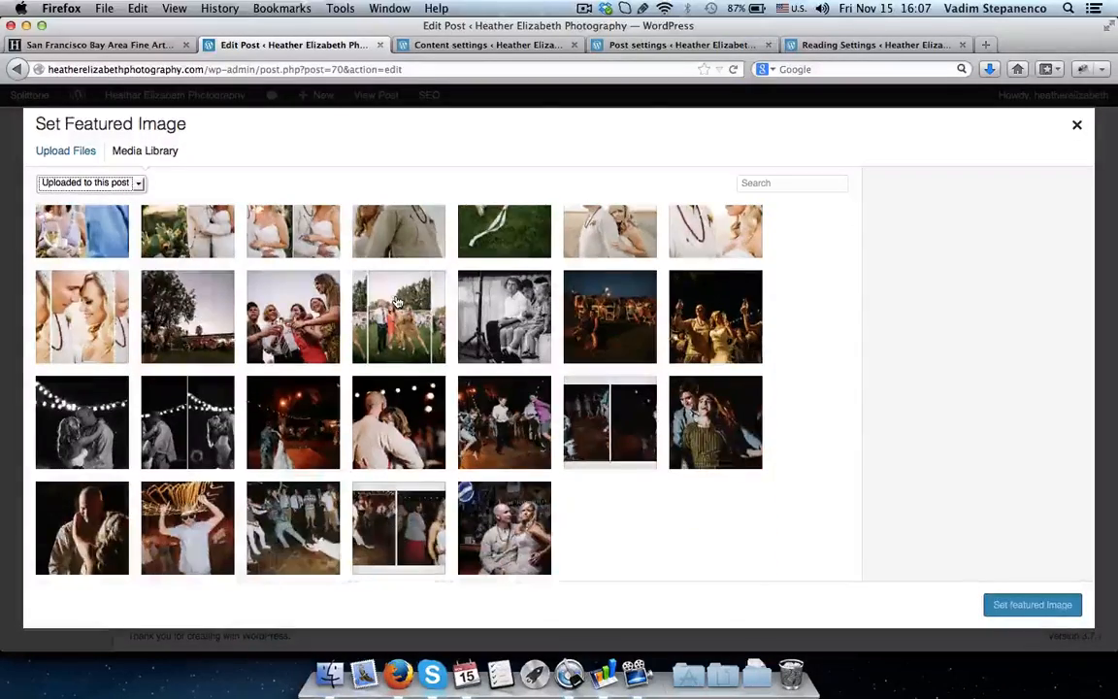
{"action": "scroll", "coordinate": [397, 302], "scroll_direction": "up", "scroll_amount": 15}
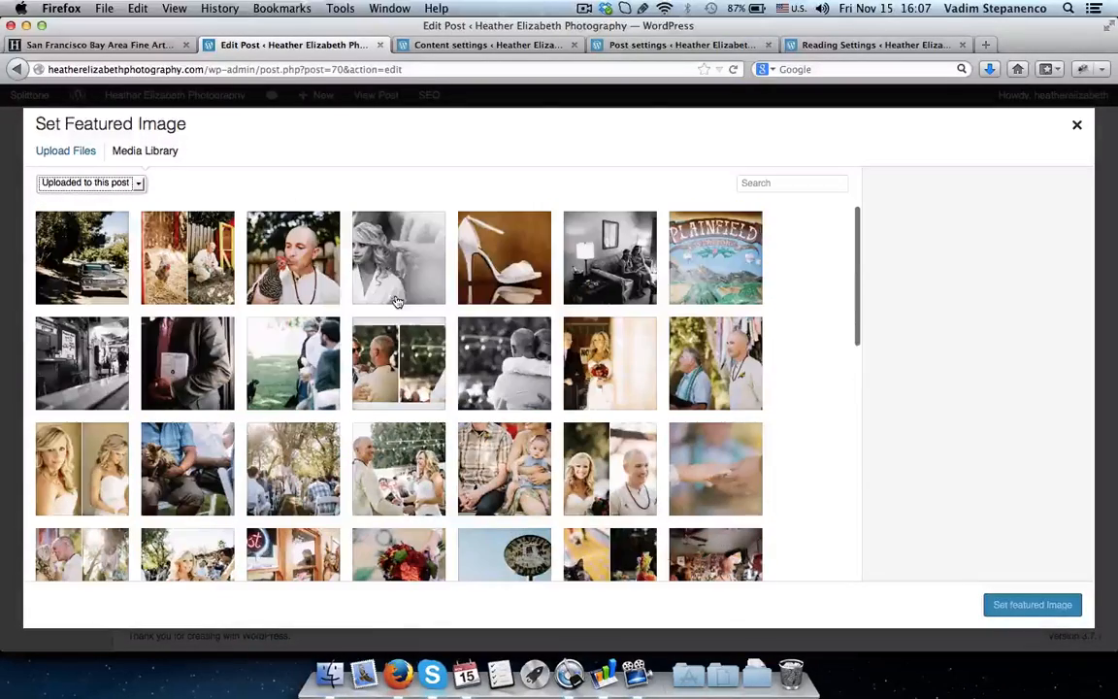
{"action": "left_click", "coordinate": [88, 267]}
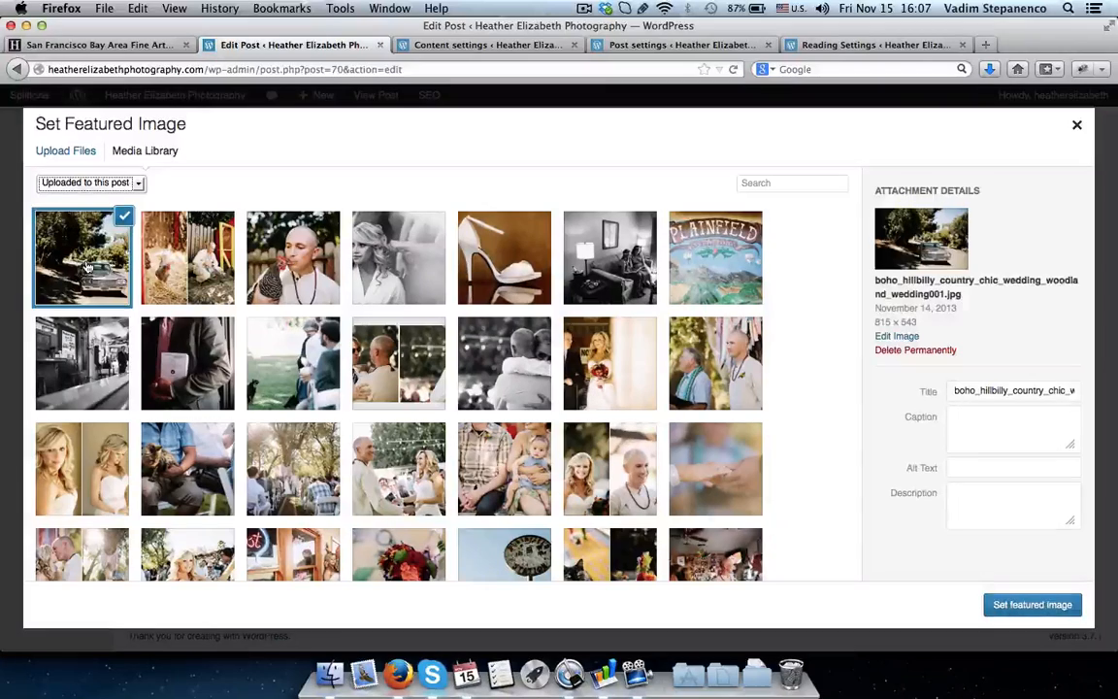
{"action": "left_click", "coordinate": [408, 475]}
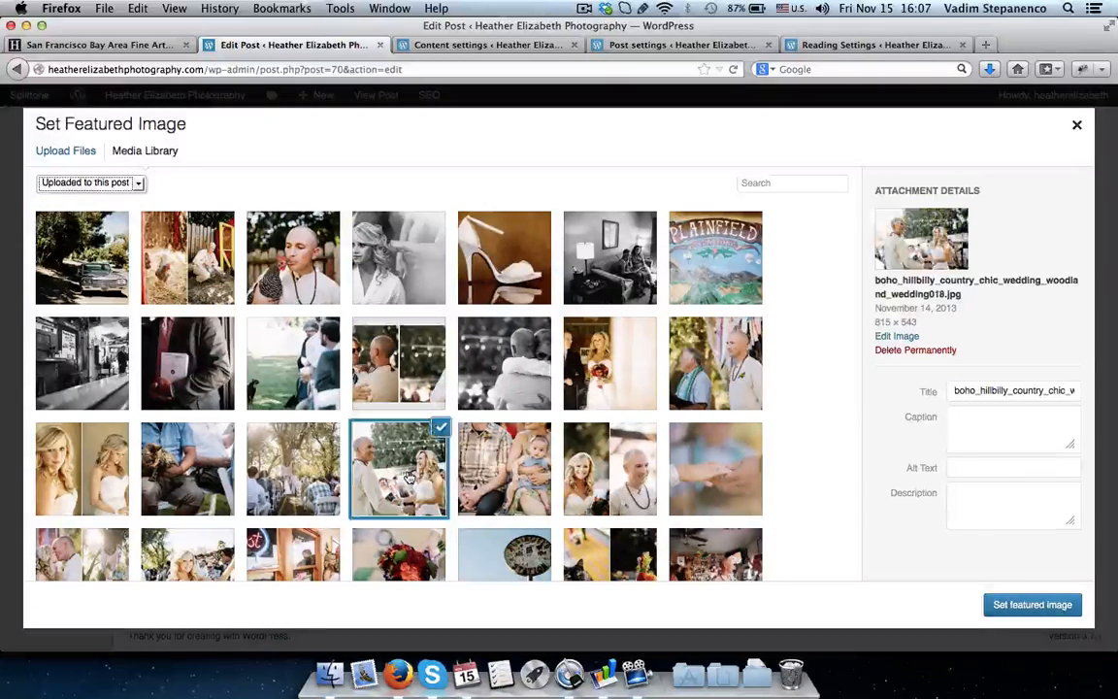
{"action": "left_click", "coordinate": [1028, 612]}
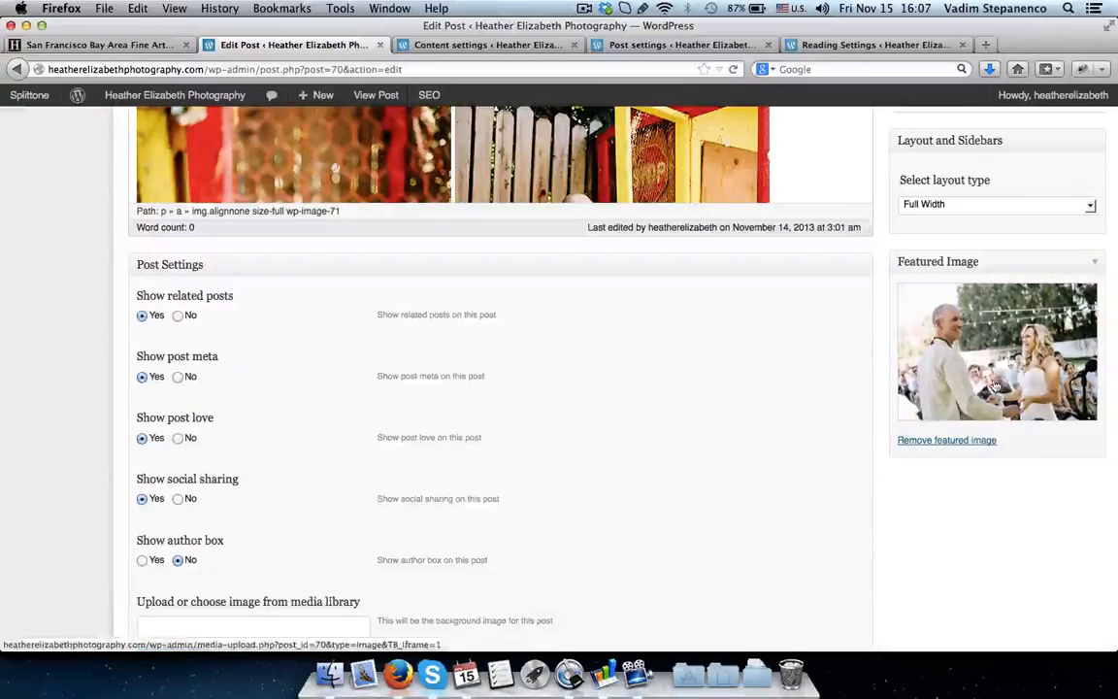
Update the post to save its featured image and return to the live blog page.
{"action": "scroll", "coordinate": [990, 379], "scroll_direction": "up", "scroll_amount": 10}
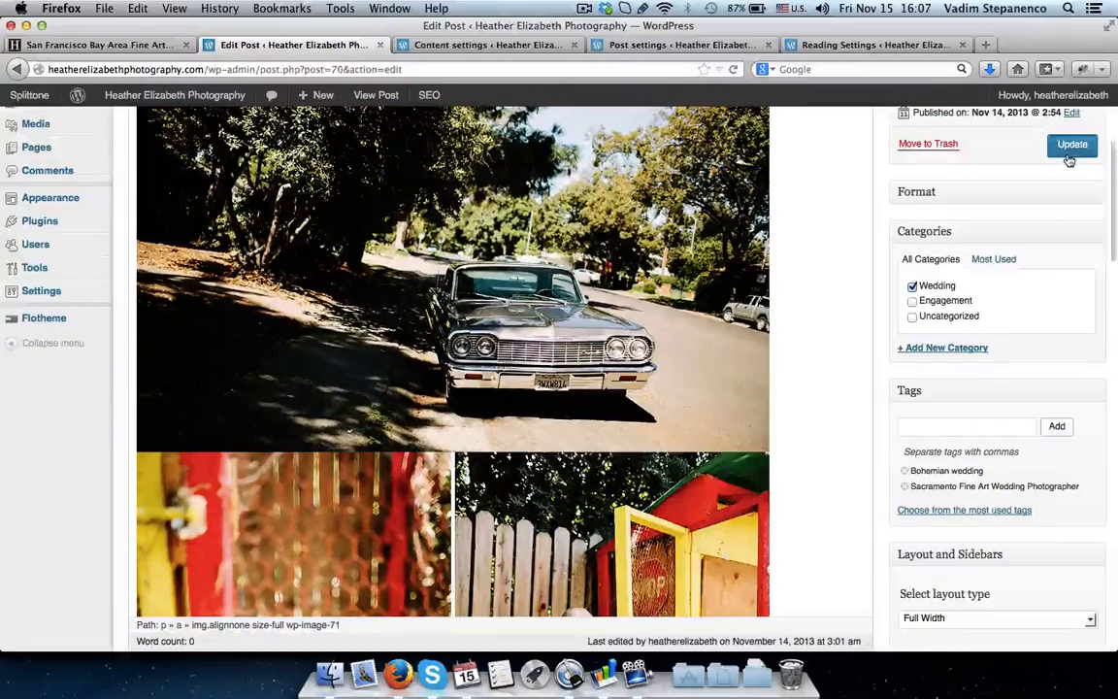
{"action": "left_click", "coordinate": [1069, 159]}
{"action": "key", "text": "ctrl+shift+Tab"}
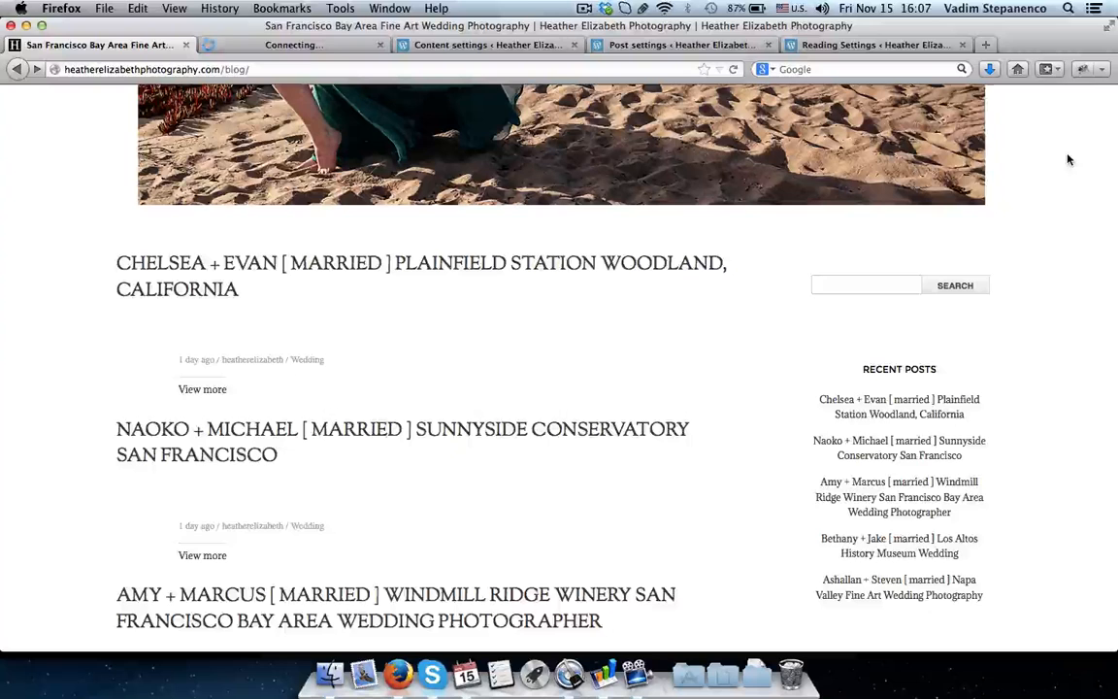
Reload the live blog page to check the featured image, and open the Flotheme image sizes settings.
{"action": "key", "text": "super+r"}
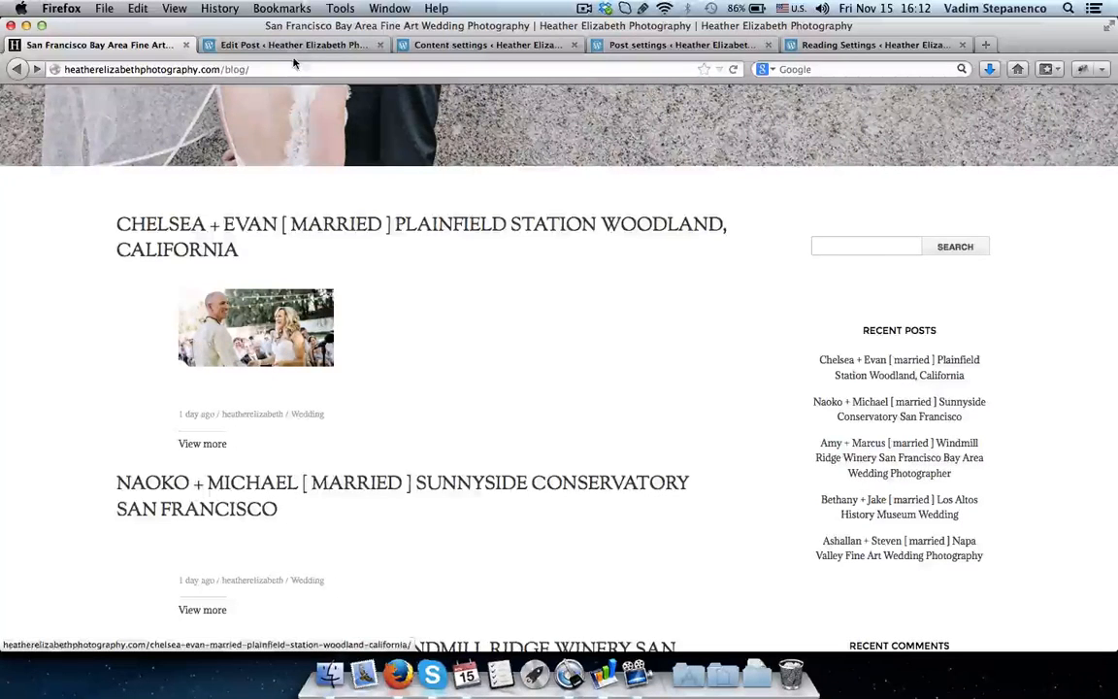
{"action": "left_click", "coordinate": [434, 45]}
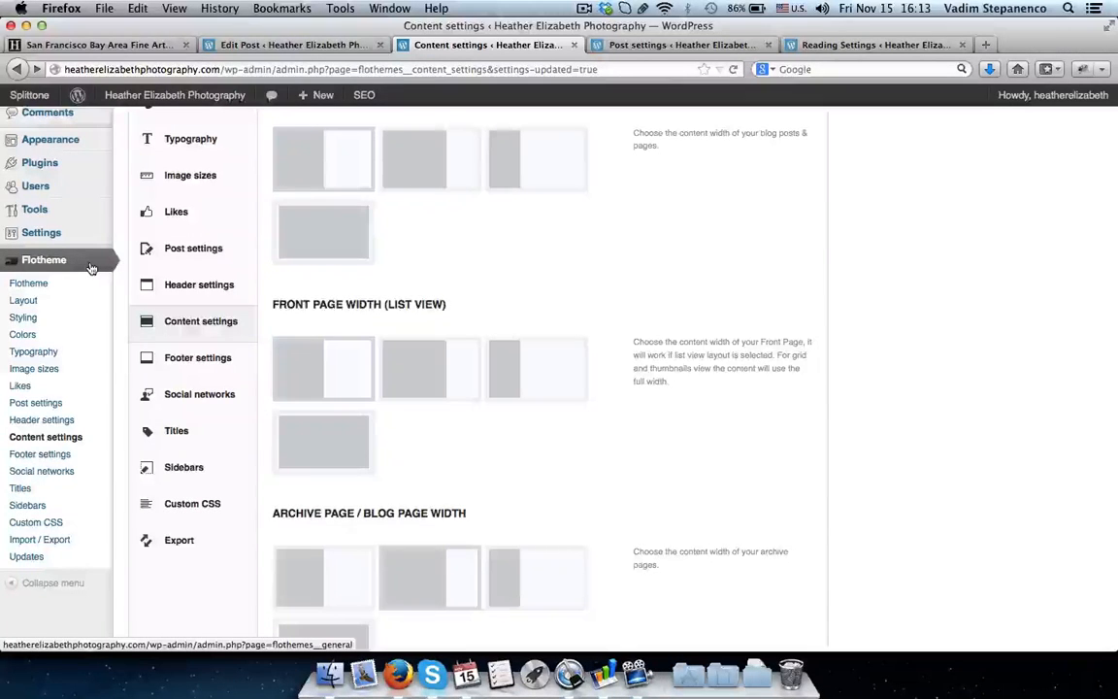
{"action": "scroll", "coordinate": [77, 311], "scroll_direction": "down", "scroll_amount": 1}
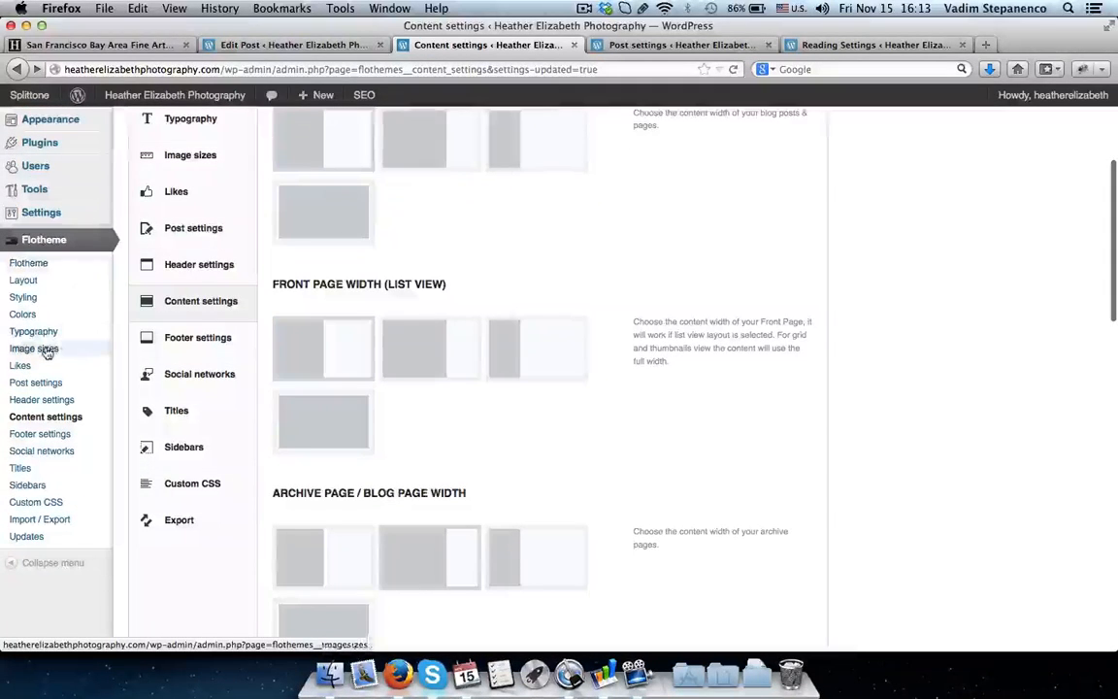
{"action": "left_click", "coordinate": [45, 350]}
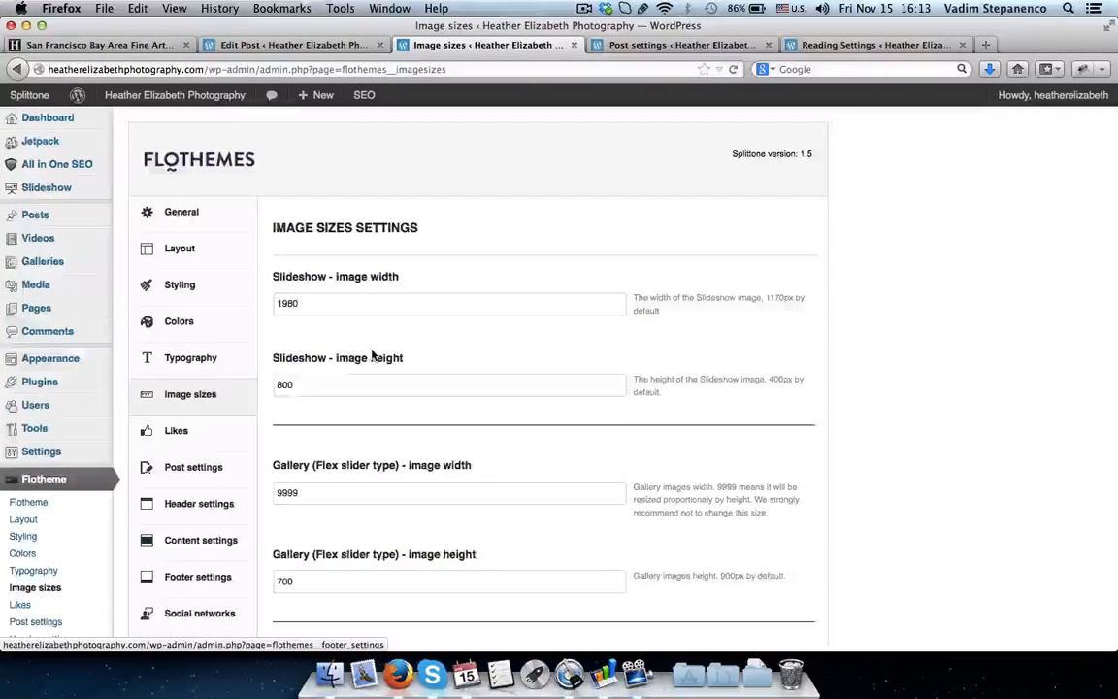
Set the list-view image width to 640 and the list-view image height to 340, and save the settings.
{"action": "scroll", "coordinate": [373, 355], "scroll_direction": "down", "scroll_amount": 3}
{"action": "scroll", "coordinate": [372, 349], "scroll_direction": "down", "scroll_amount": 7}
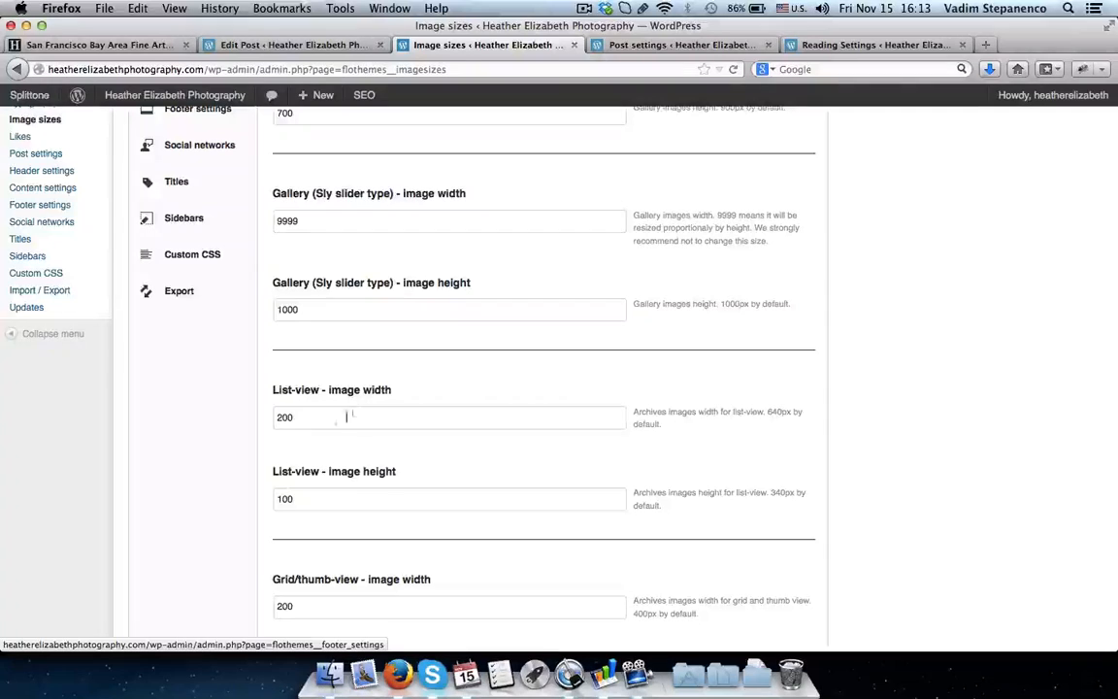
{"action": "left_click", "coordinate": [311, 417]}
{"action": "key", "text": "super+a"}
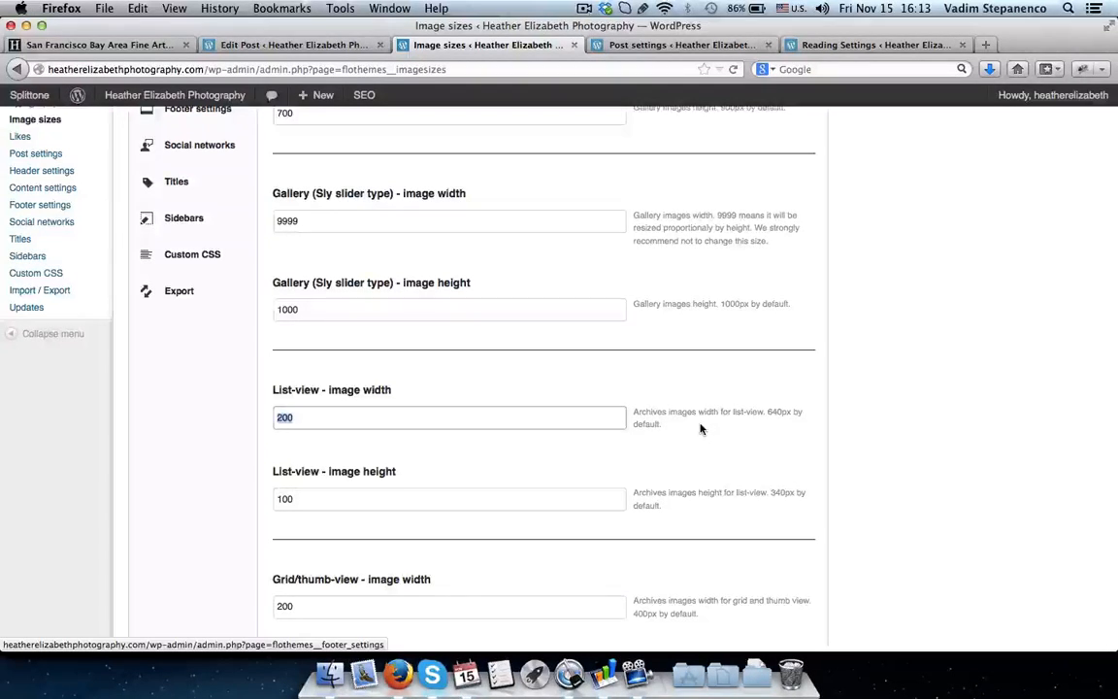
{"action": "type", "text": "0"}
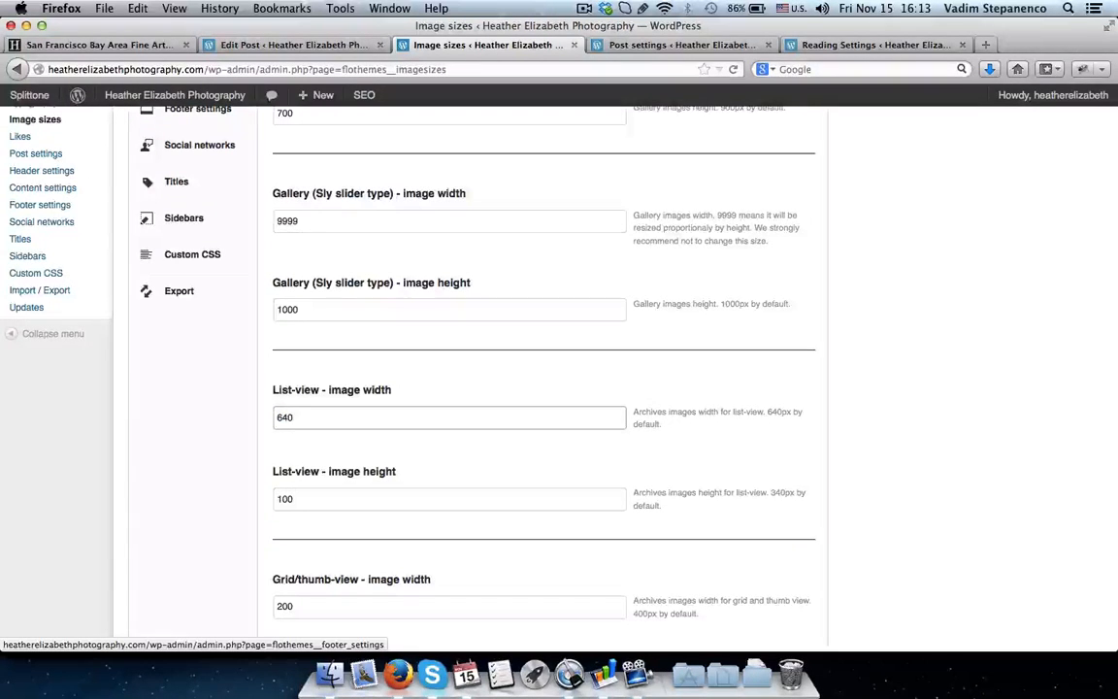
{"action": "key", "text": "Tab"}
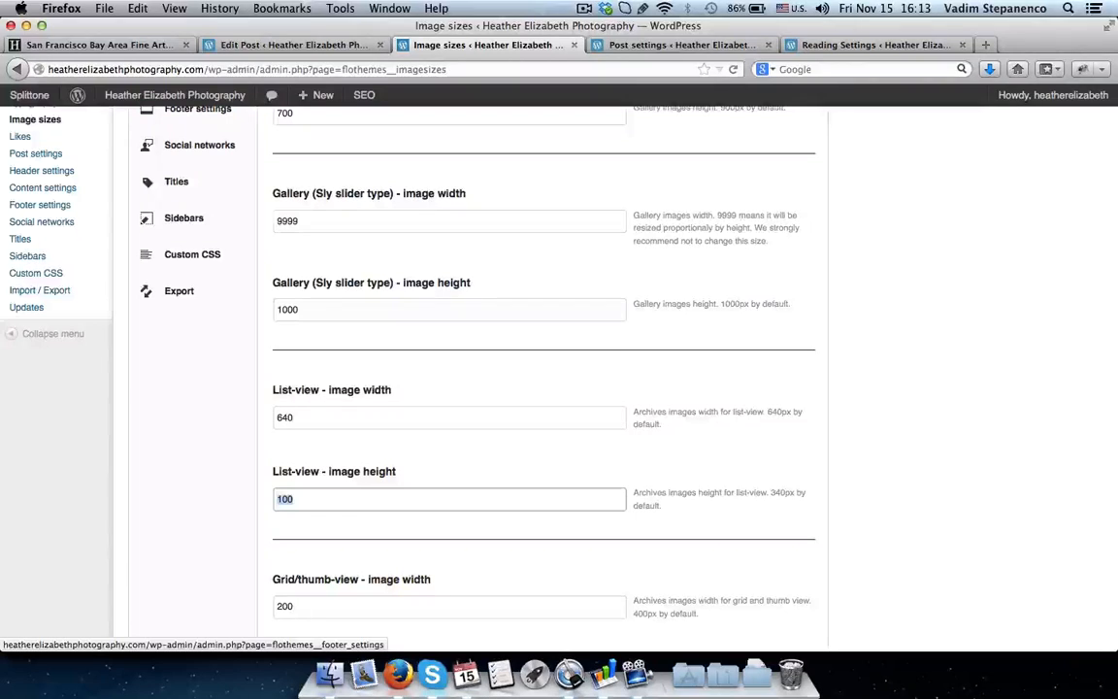
{"action": "type", "text": "34"}
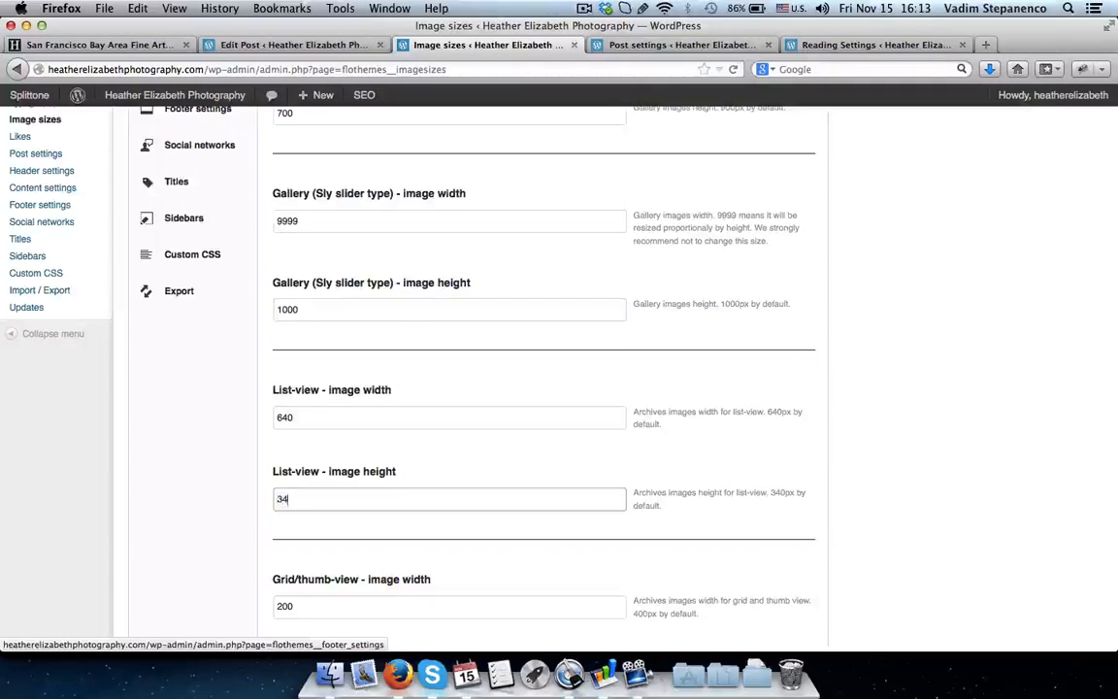
{"action": "type", "text": "0"}
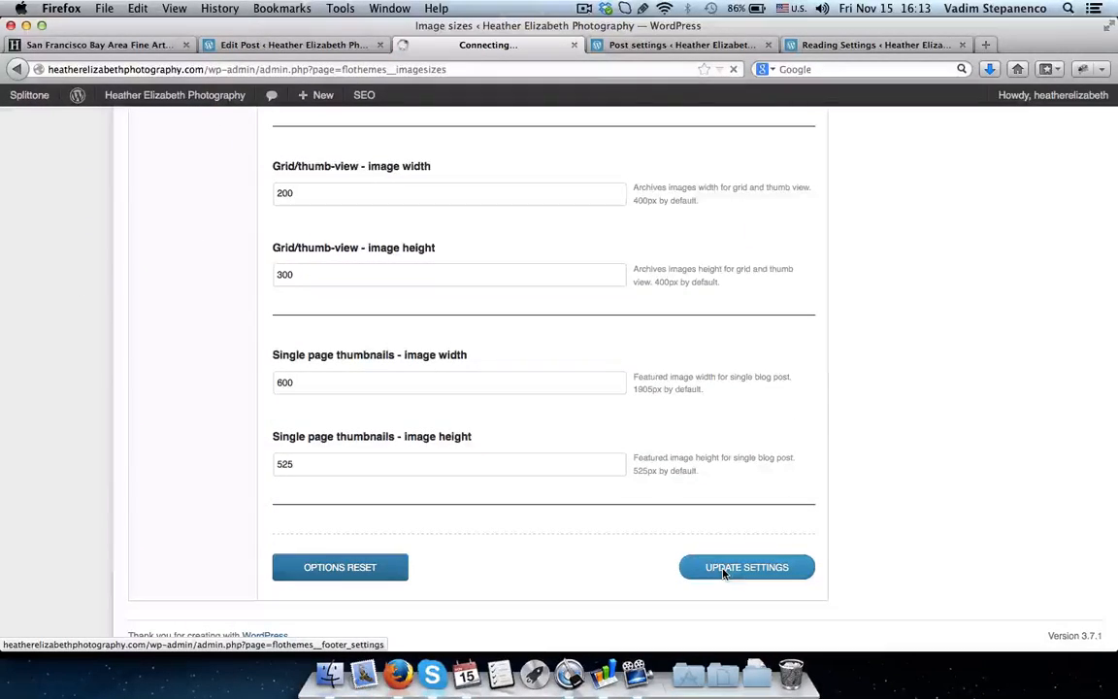
Return to the live blog page and check how the featured image displays in the post list.
{"action": "key", "text": "super+1"}
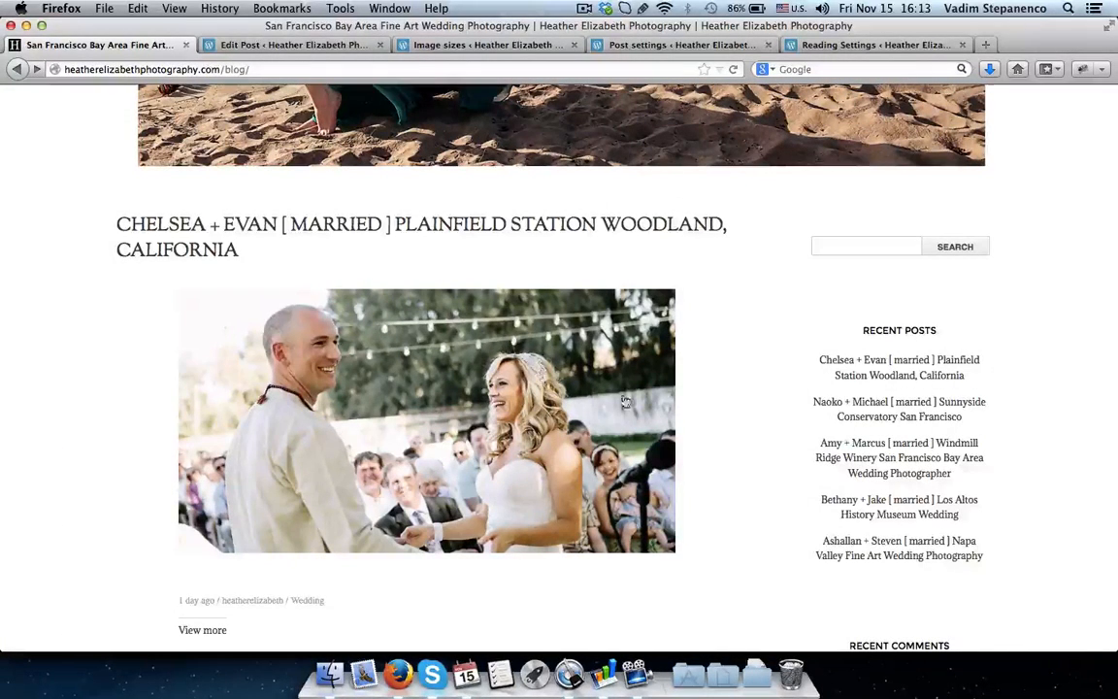
{"action": "scroll", "coordinate": [669, 408], "scroll_direction": "down", "scroll_amount": 5}
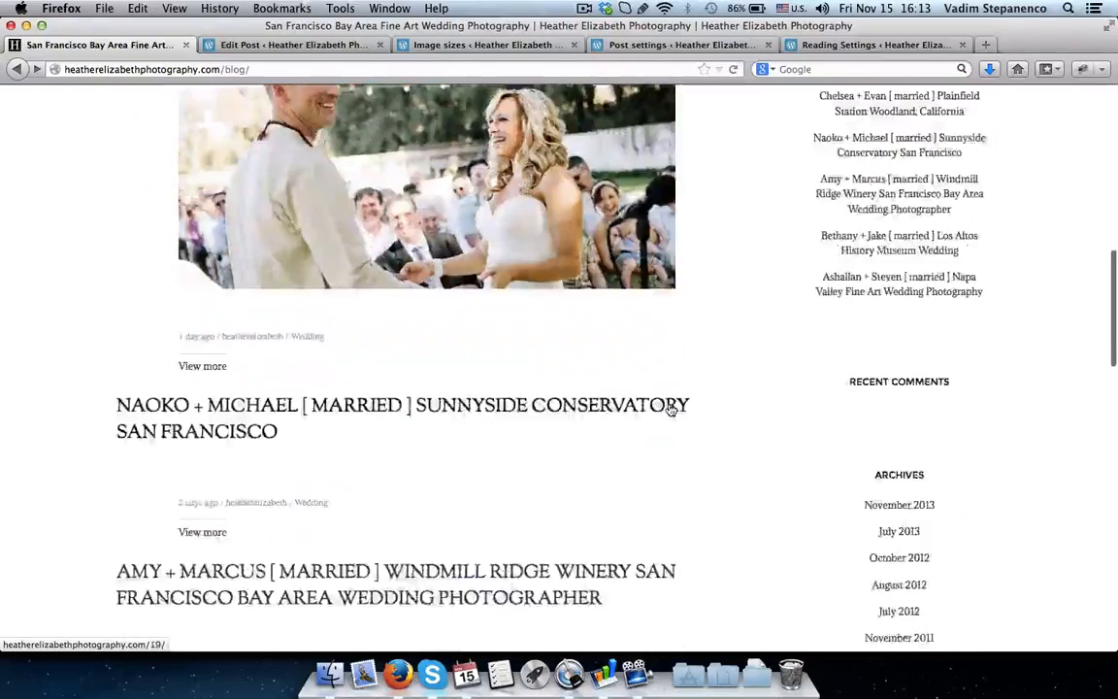
{"action": "scroll", "coordinate": [669, 407], "scroll_direction": "up", "scroll_amount": 5}
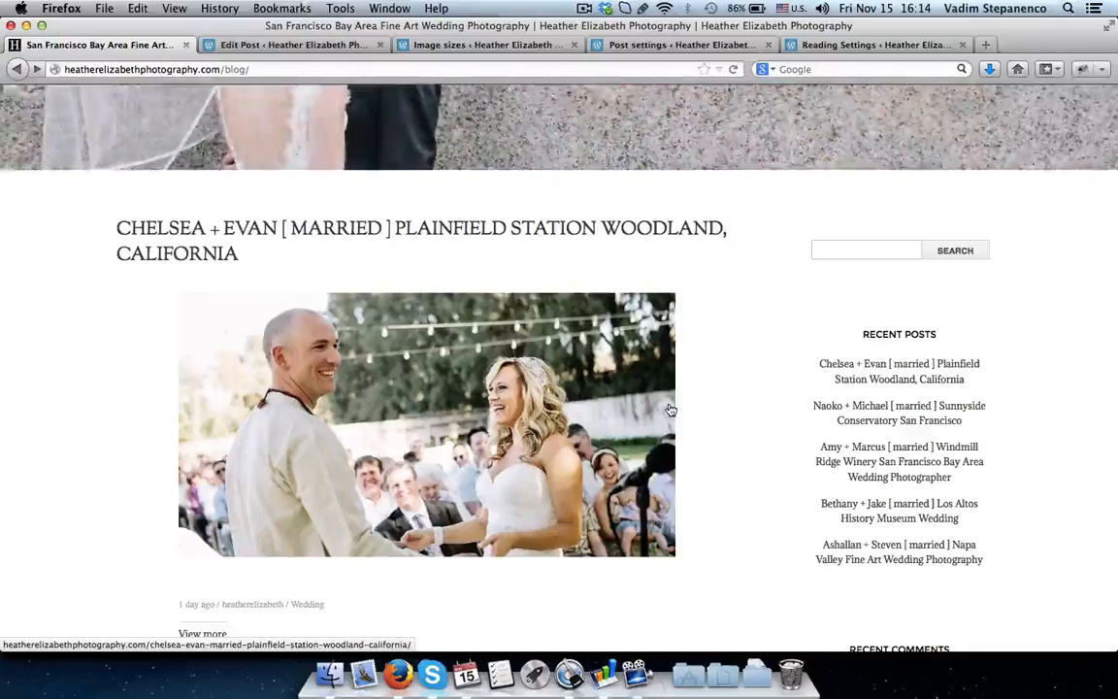
Start a new blog post from the WordPress admin and title it "Blog Post title".
{"action": "left_click", "coordinate": [285, 46]}
{"action": "scroll", "coordinate": [335, 318], "scroll_direction": "up", "scroll_amount": 3}
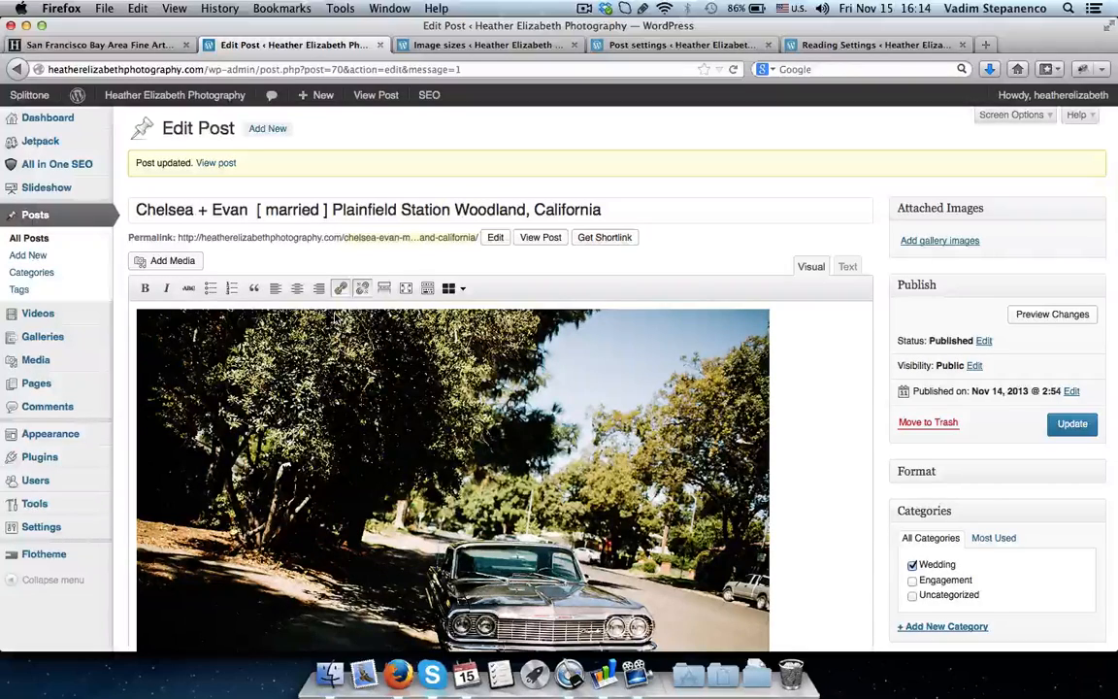
{"action": "left_click", "coordinate": [30, 256]}
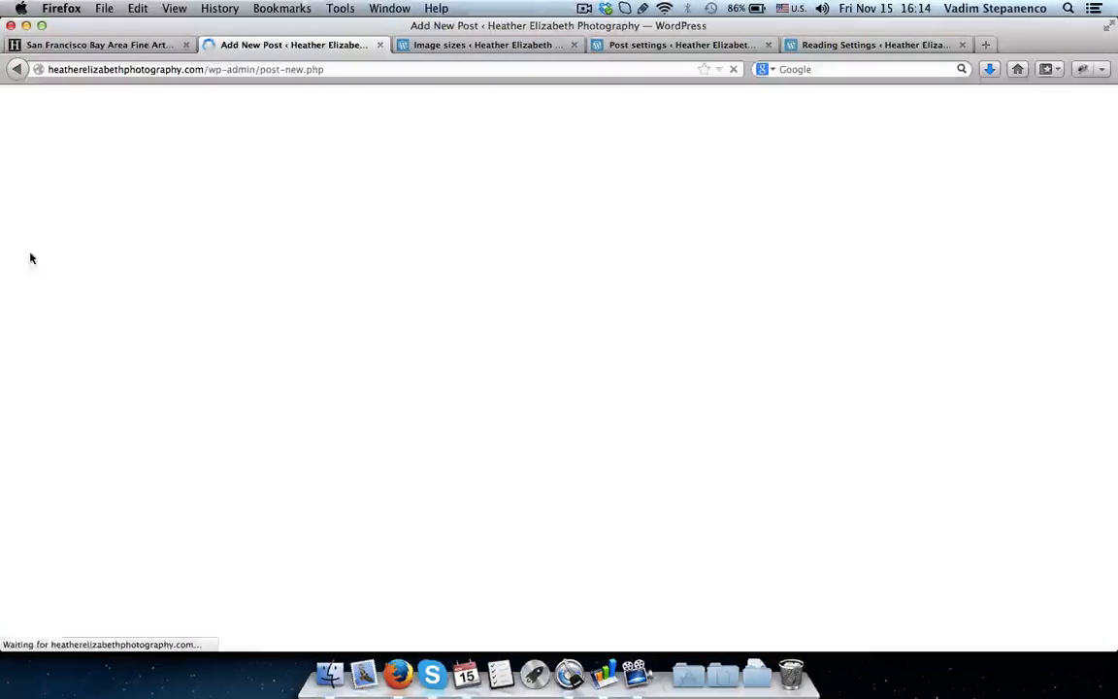
{"action": "type", "text": "Blog "}
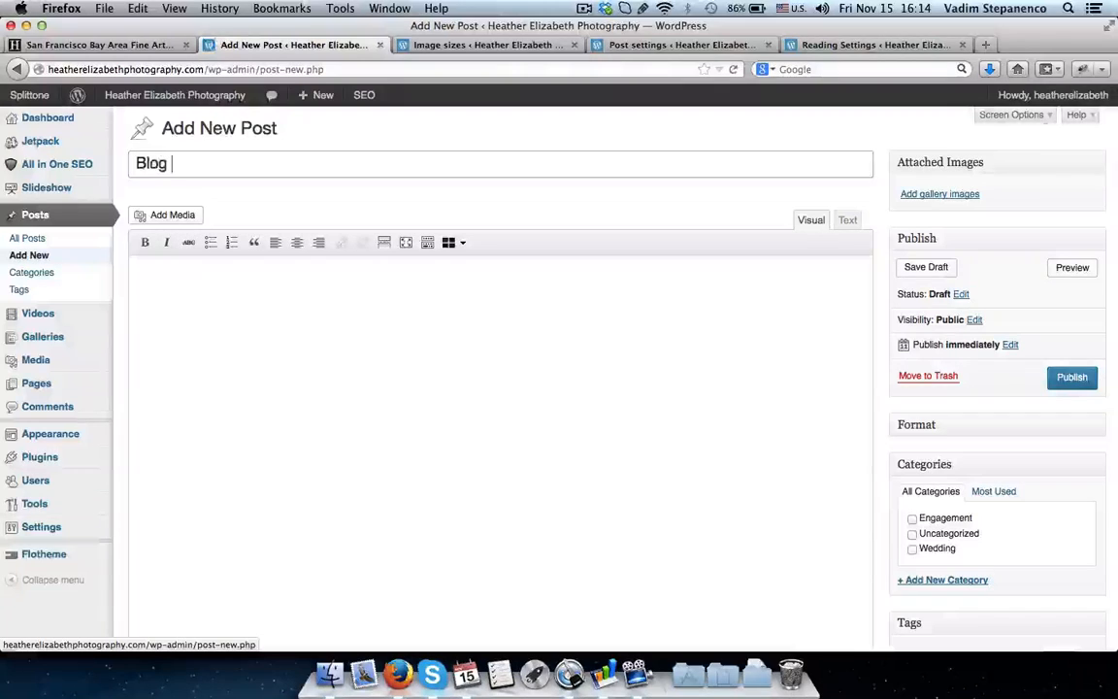
{"action": "type", "text": "Post title"}
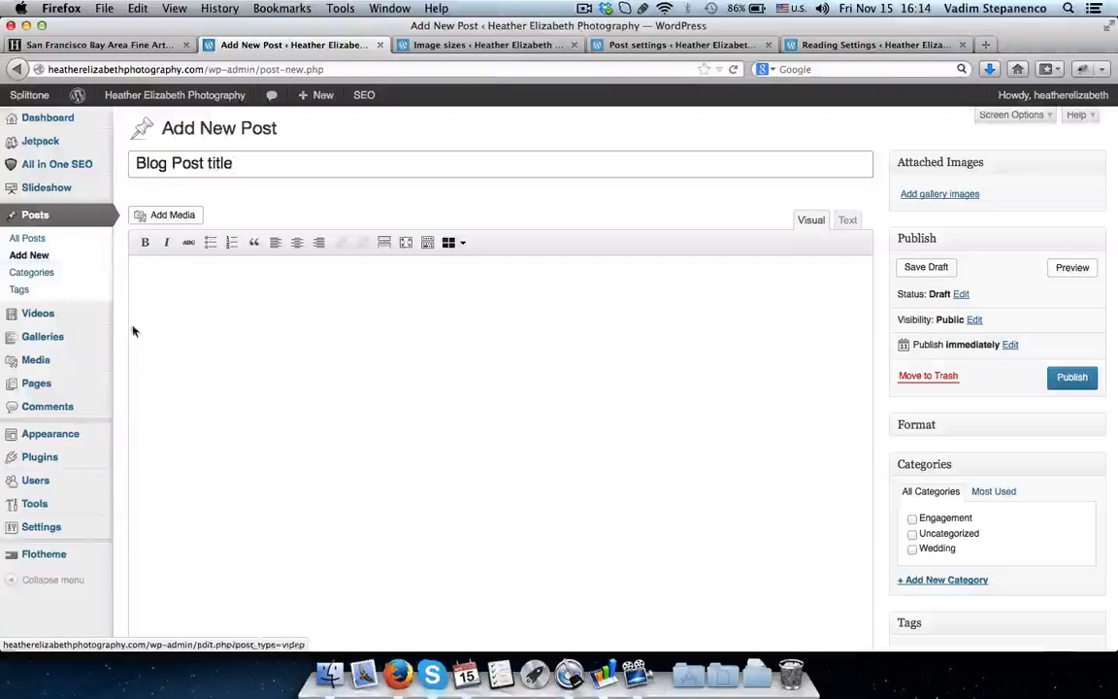
Open lipsum.com in a new browser tab and copy the "What is Lorem Ipsum?" paragraph.
{"action": "left_click", "coordinate": [219, 322]}
{"action": "key", "text": "super+t"}
{"action": "type", "text": "lipsum.com"}
{"action": "key", "text": "Return"}
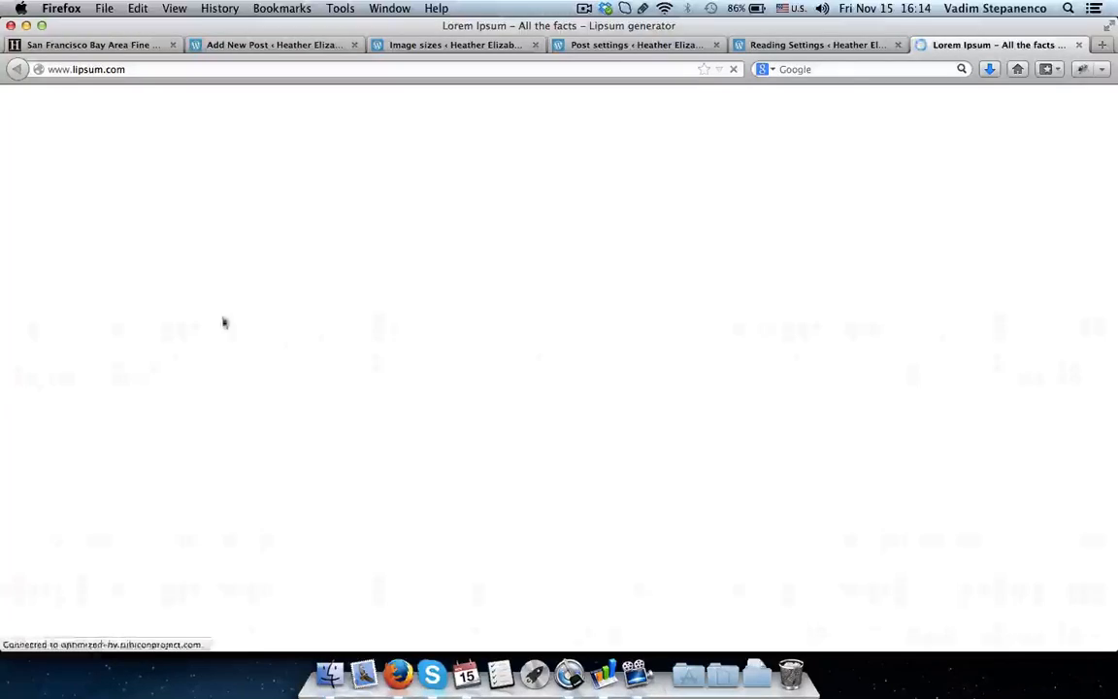
{"action": "triple_click", "coordinate": [349, 410]}
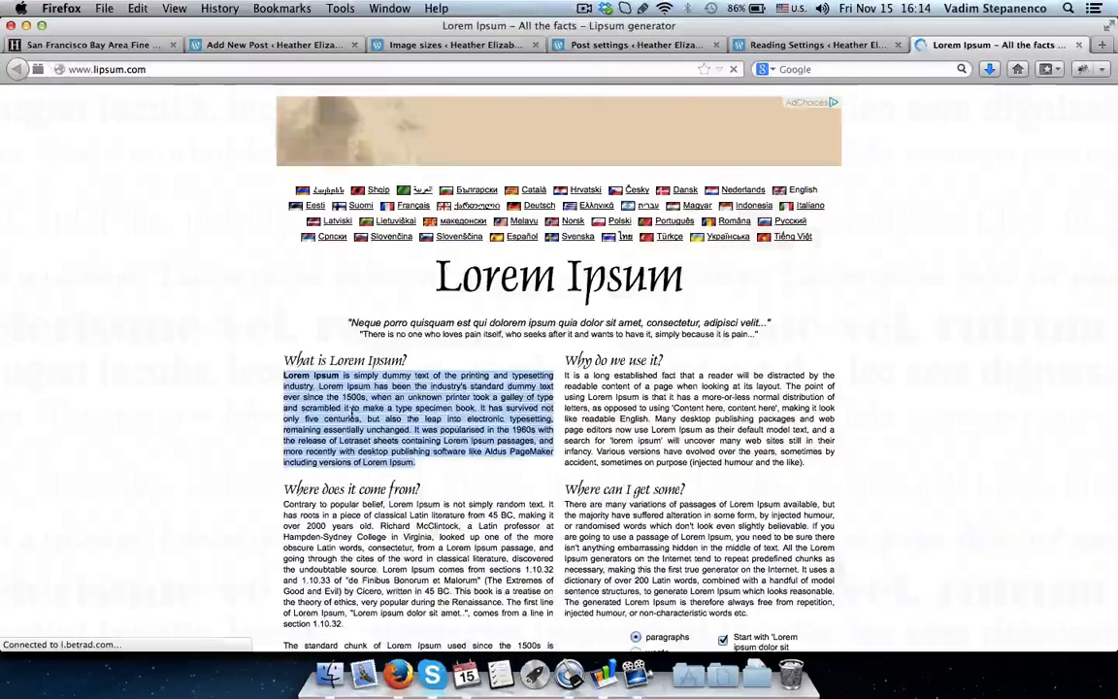
{"action": "key", "text": "super+c"}
Paste the Lorem Ipsum paragraph into the new post's body in text mode and add a blank line below it.
{"action": "key", "text": "super+1"}
{"action": "key", "text": "super+2"}
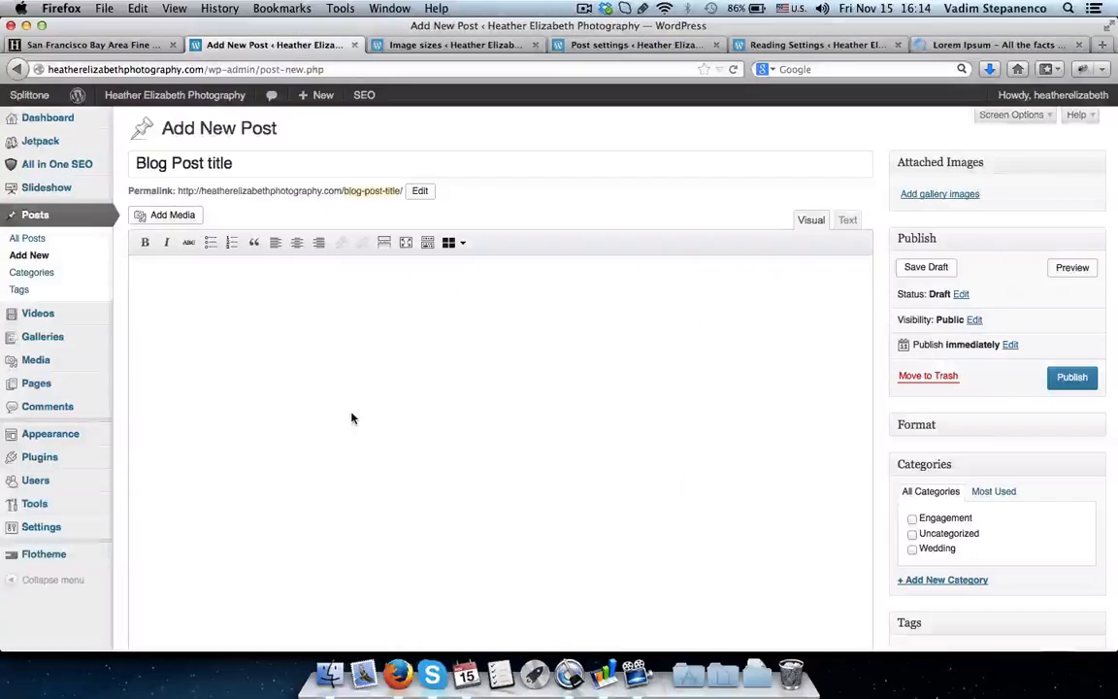
{"action": "left_click", "coordinate": [847, 220]}
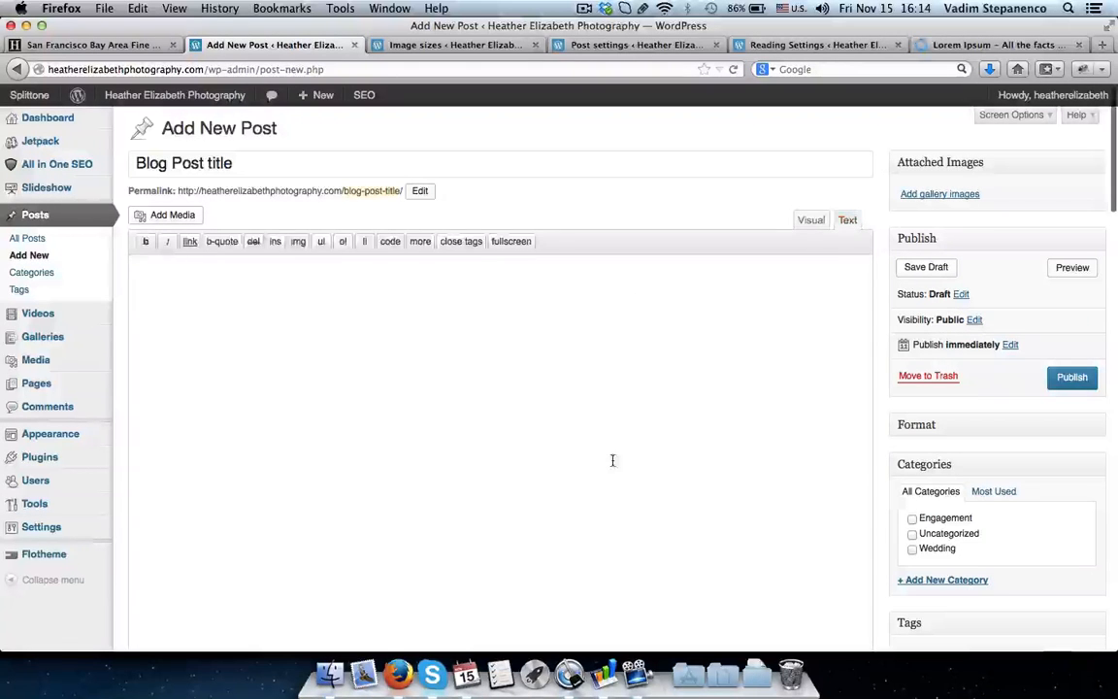
{"action": "left_click", "coordinate": [612, 460]}
{"action": "key", "text": "super+v"}
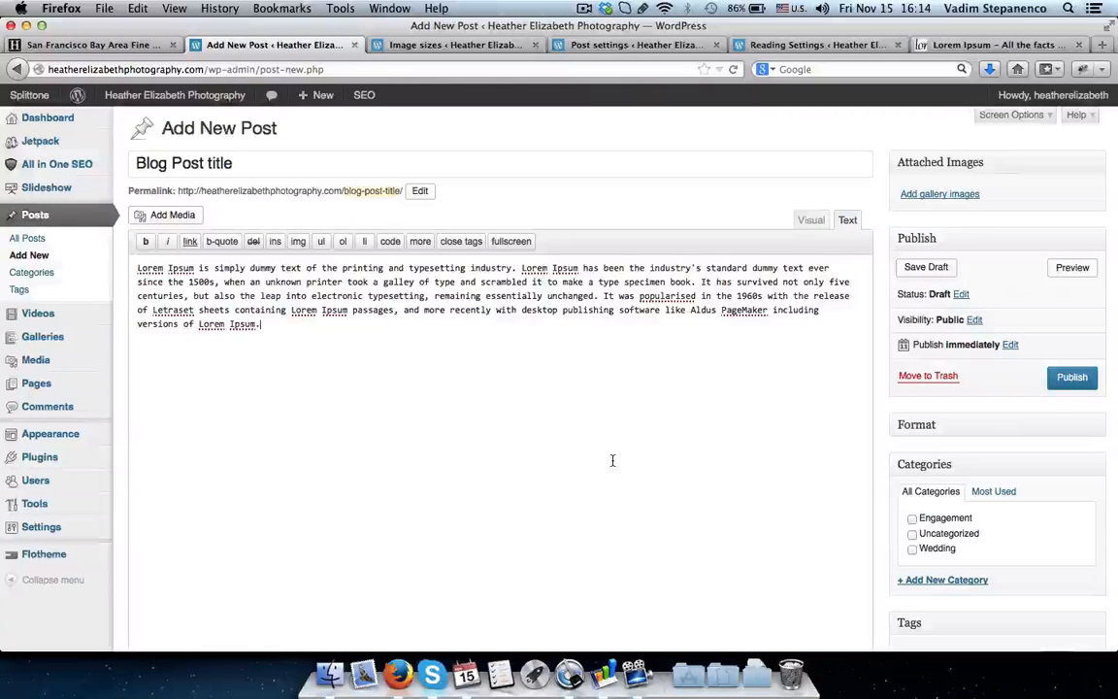
{"action": "key", "text": "Return"}
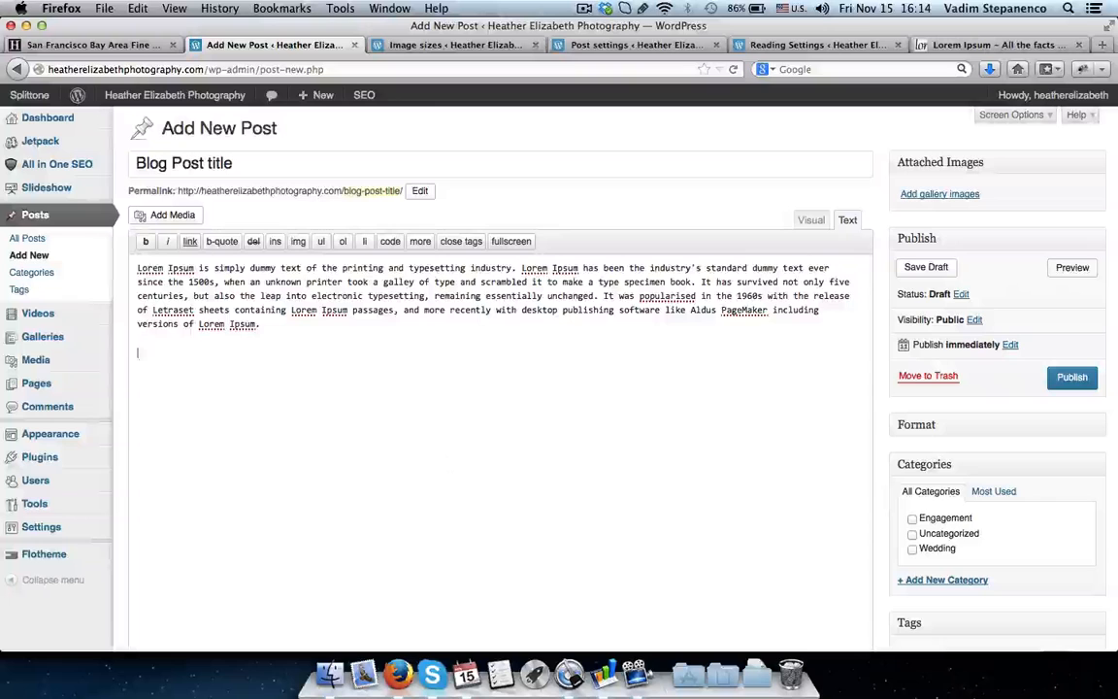
Upload first_dance_sandrock_farm.jpg, fun_reception_sandrockfarm.jpg and paper_flowers_wedding_sandrock_farm.jpg from the Finder folder as media for the post.
{"action": "left_click", "coordinate": [155, 217]}
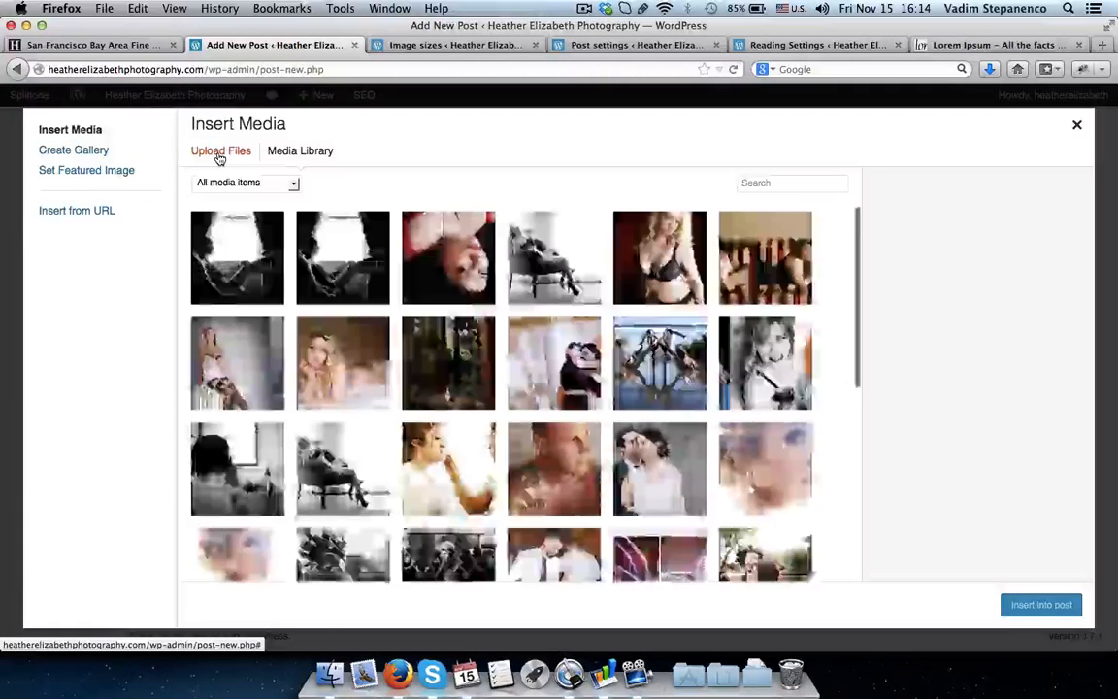
{"action": "left_click", "coordinate": [220, 153]}
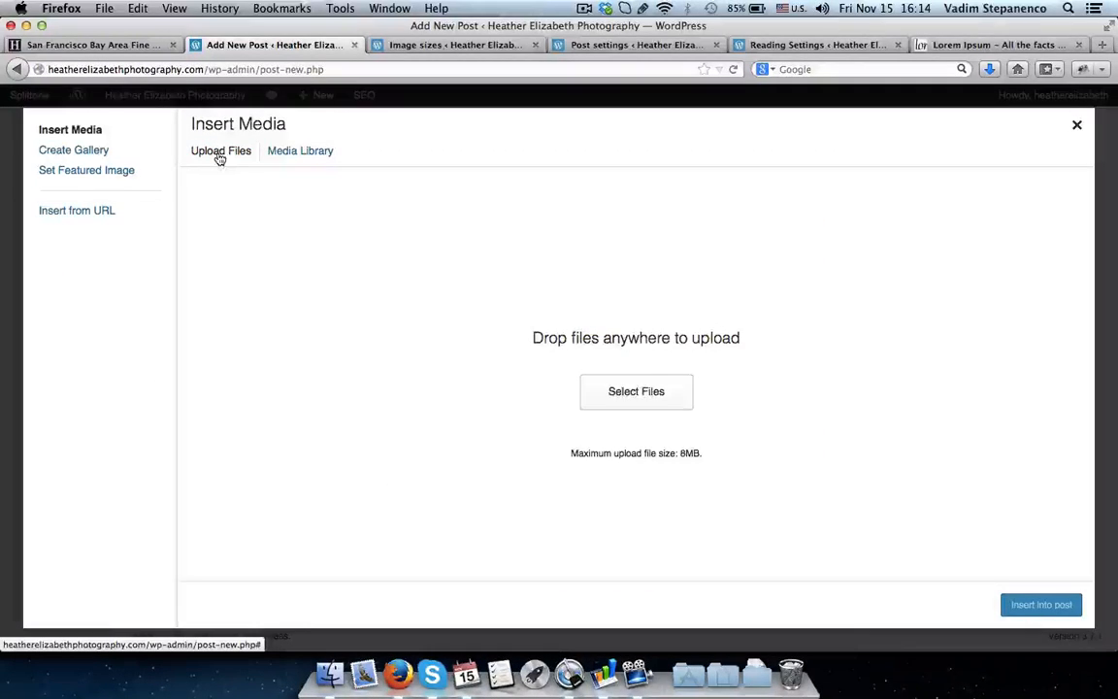
{"action": "left_click", "coordinate": [617, 392]}
{"action": "left_click", "coordinate": [160, 325]}
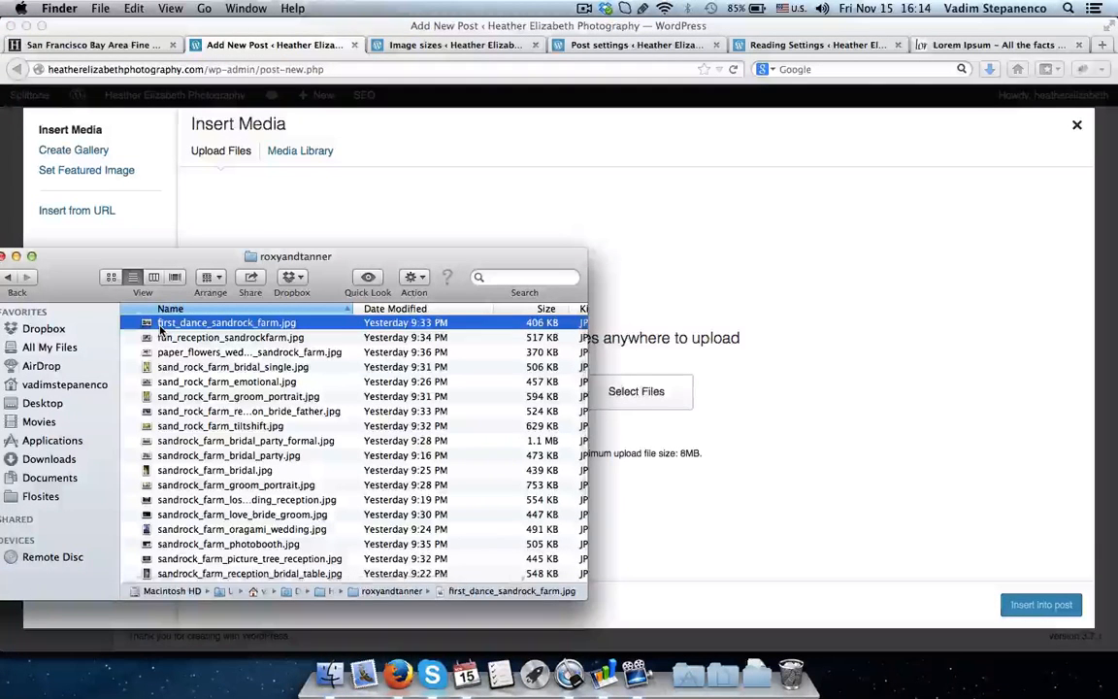
{"action": "key", "text": "shift+Down"}
{"action": "key", "text": "shift+Down"}
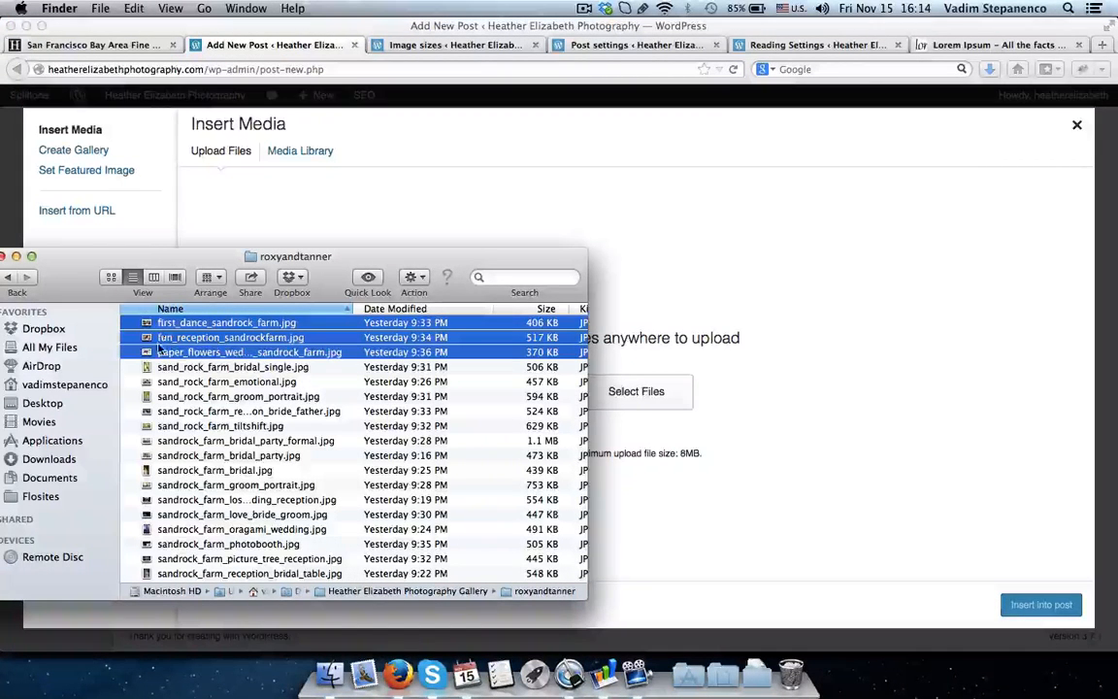
{"action": "left_click_drag", "start_coordinate": [158, 347], "coordinate": [679, 323]}
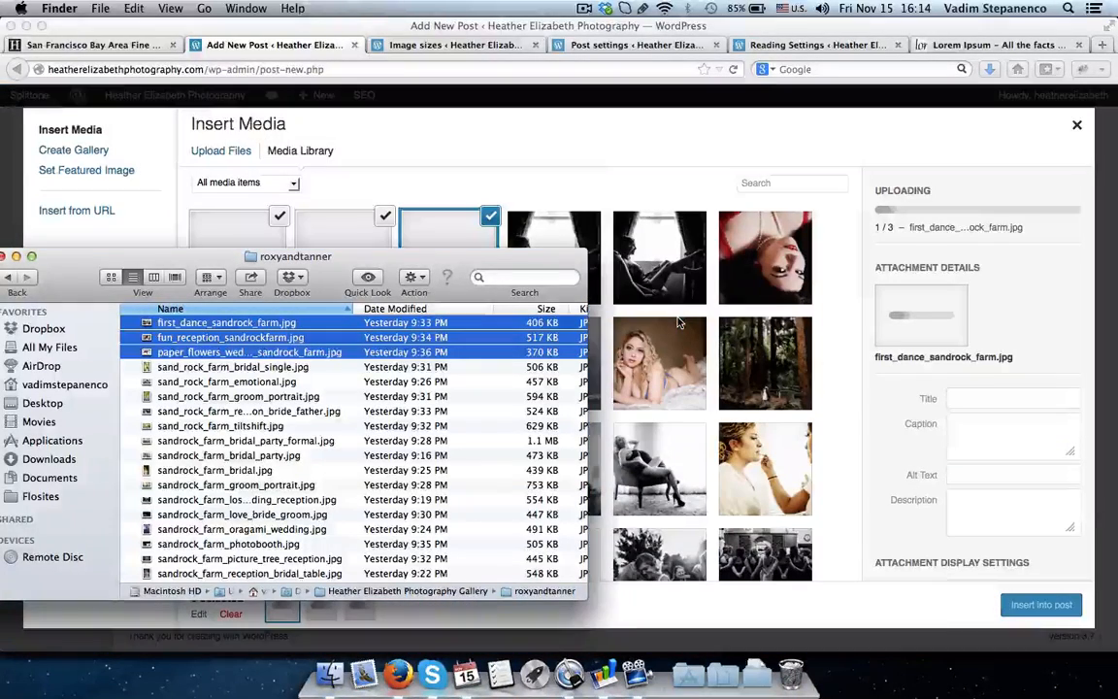
Insert the three uploaded images into the post at full size, left-aligned and linked to their media files.
{"action": "left_click", "coordinate": [593, 177]}
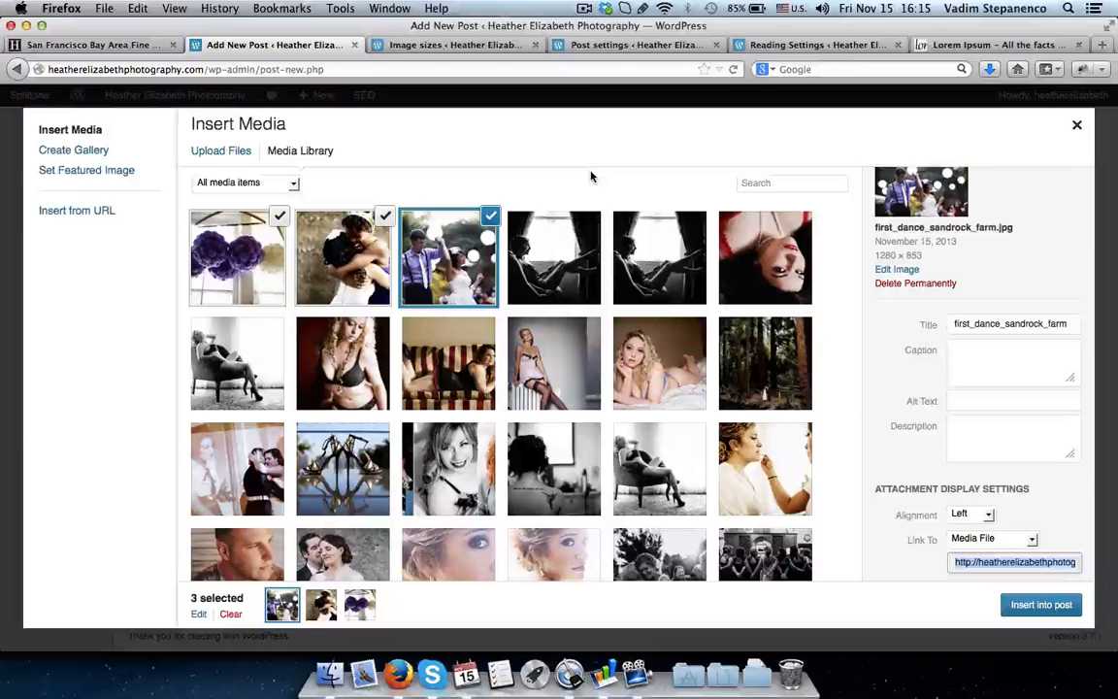
{"action": "scroll", "coordinate": [903, 337], "scroll_direction": "down", "scroll_amount": 1}
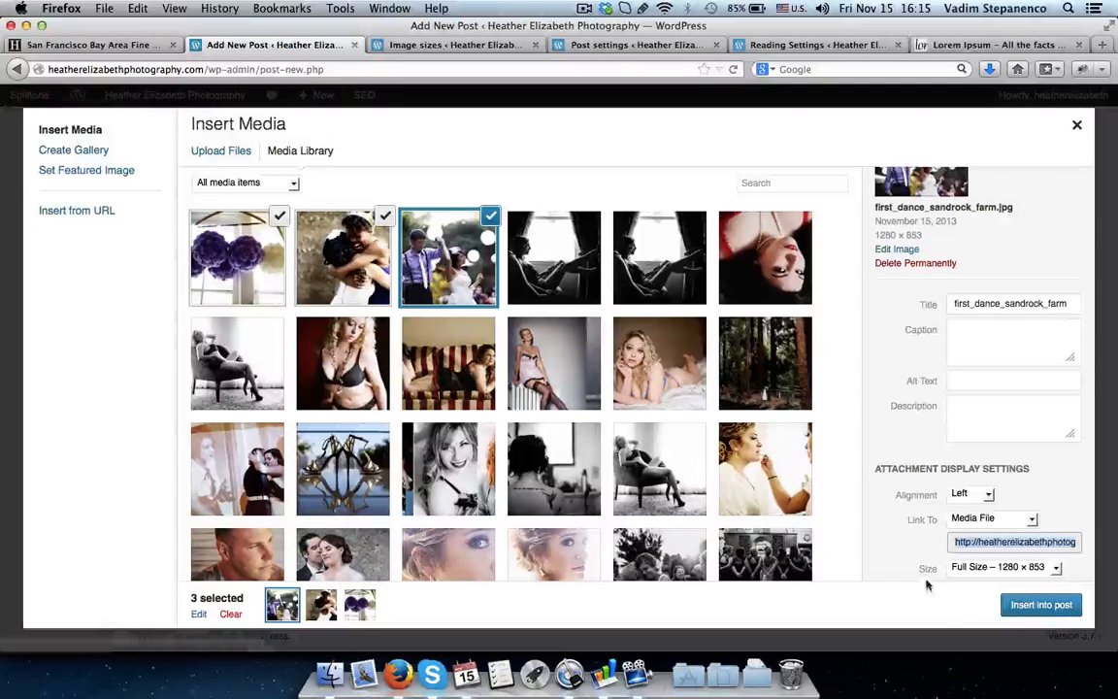
{"action": "left_click", "coordinate": [1005, 613]}
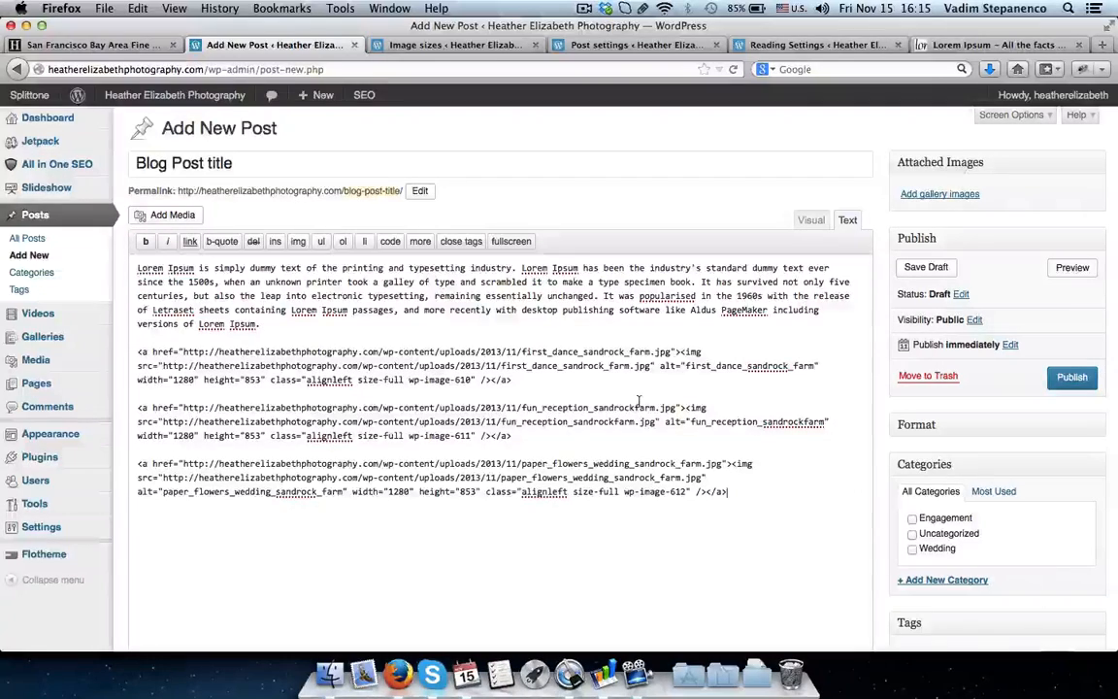
Review the inserted image code, check the post in the visual editor and switch back to the text view.
{"action": "scroll", "coordinate": [639, 400], "scroll_direction": "down", "scroll_amount": 3}
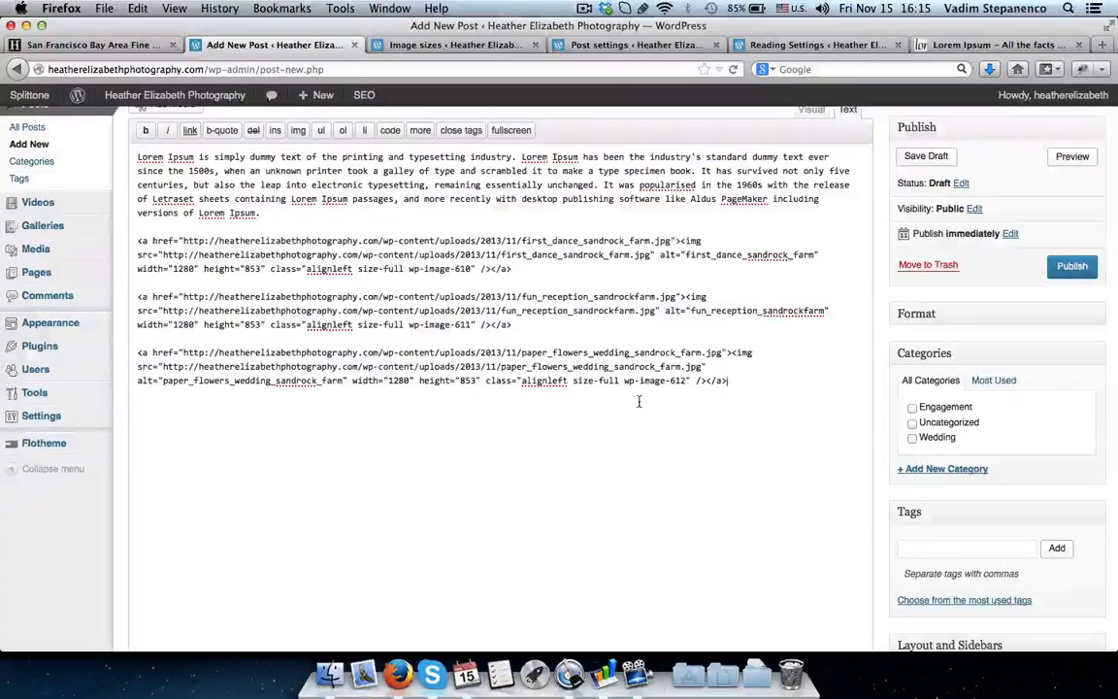
{"action": "scroll", "coordinate": [639, 401], "scroll_direction": "up", "scroll_amount": 3}
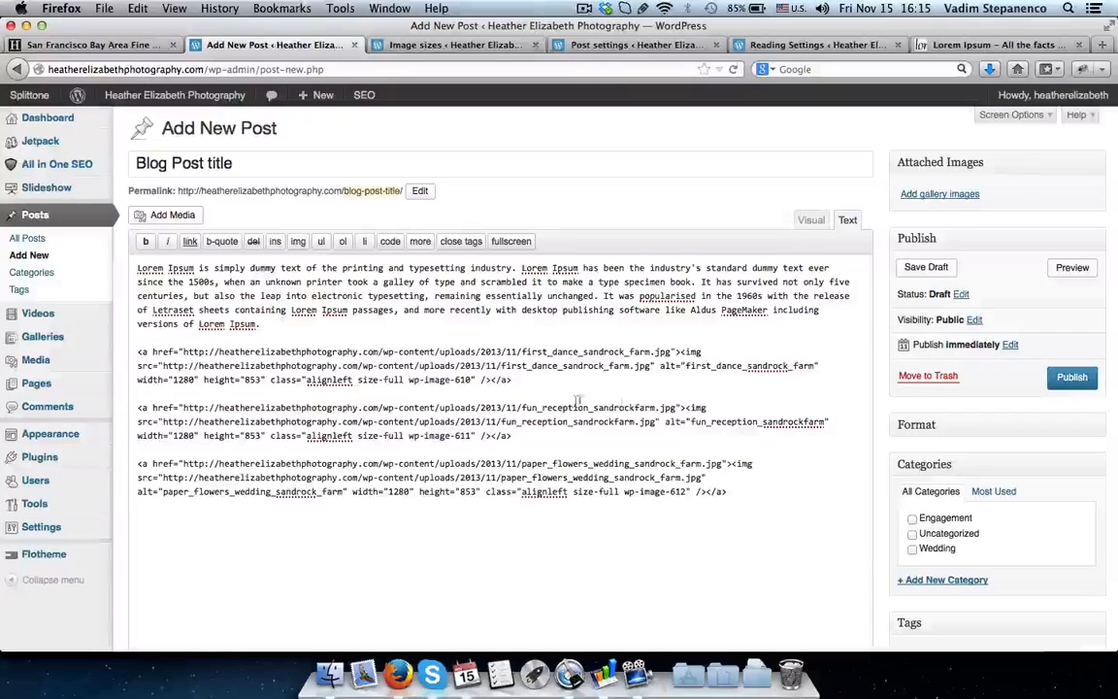
{"action": "left_click", "coordinate": [812, 220]}
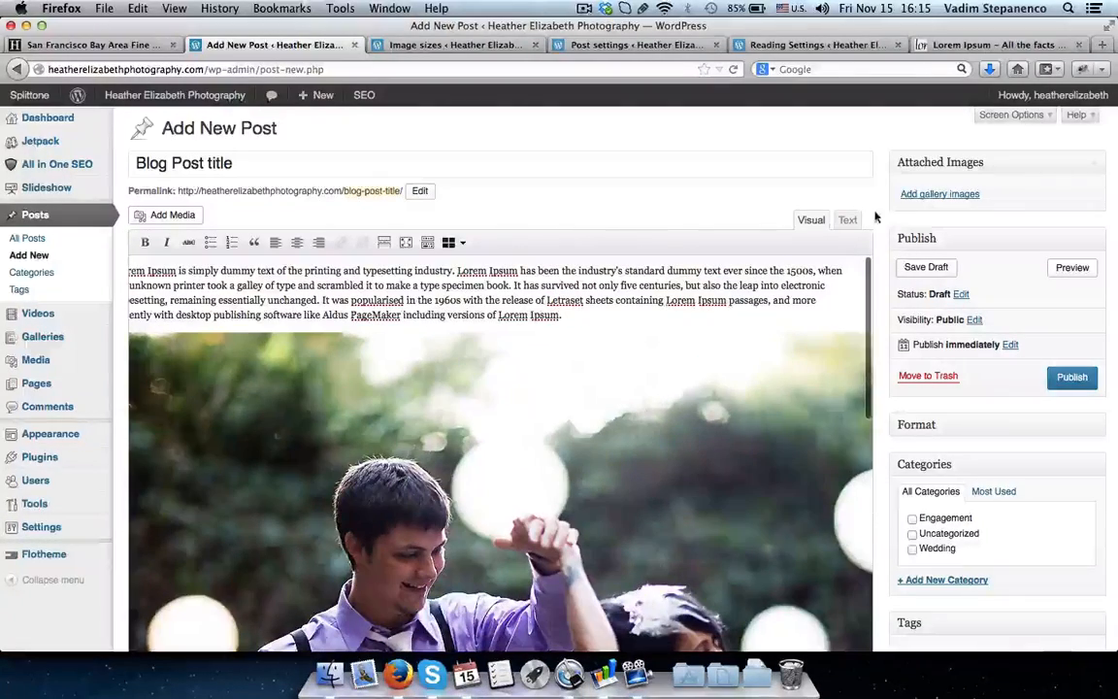
{"action": "left_click", "coordinate": [848, 220]}
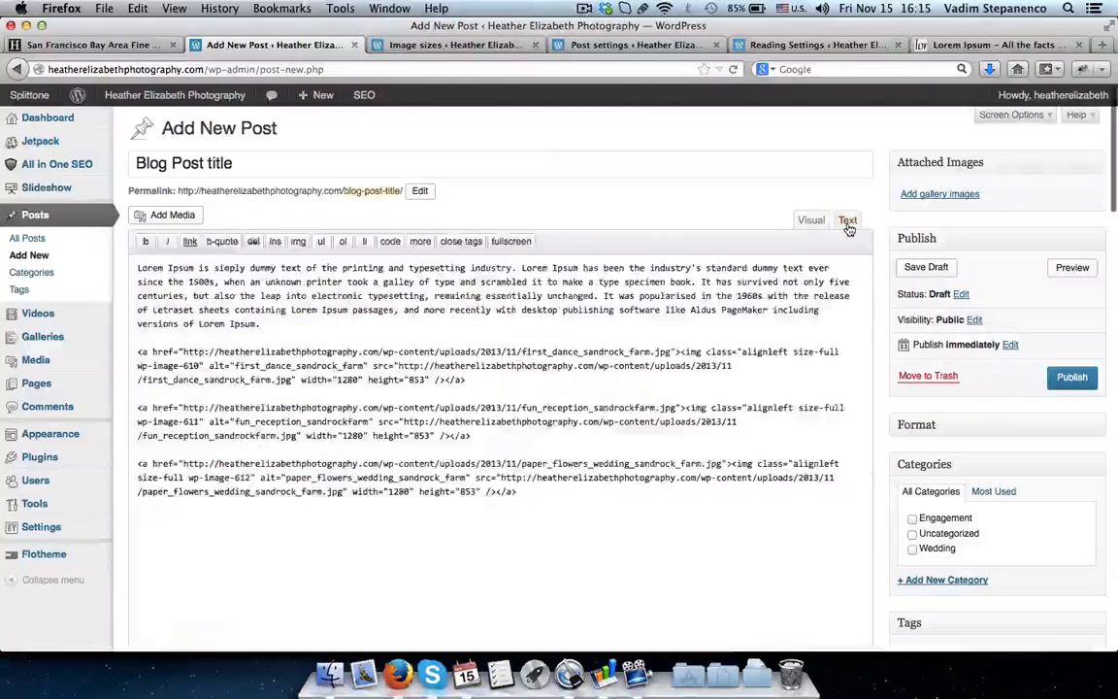
Assign the post to the Wedding category and keep its layout type set to Full Width.
{"action": "scroll", "coordinate": [815, 299], "scroll_direction": "down", "scroll_amount": 5}
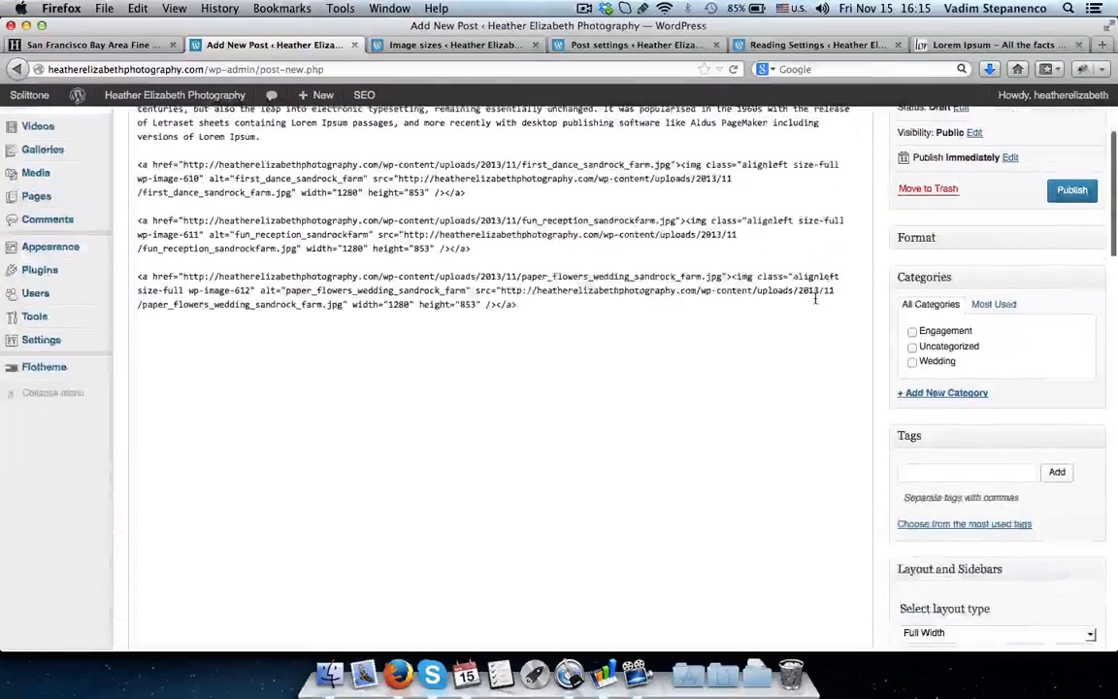
{"action": "left_click", "coordinate": [911, 362]}
{"action": "scroll", "coordinate": [916, 408], "scroll_direction": "down", "scroll_amount": 3}
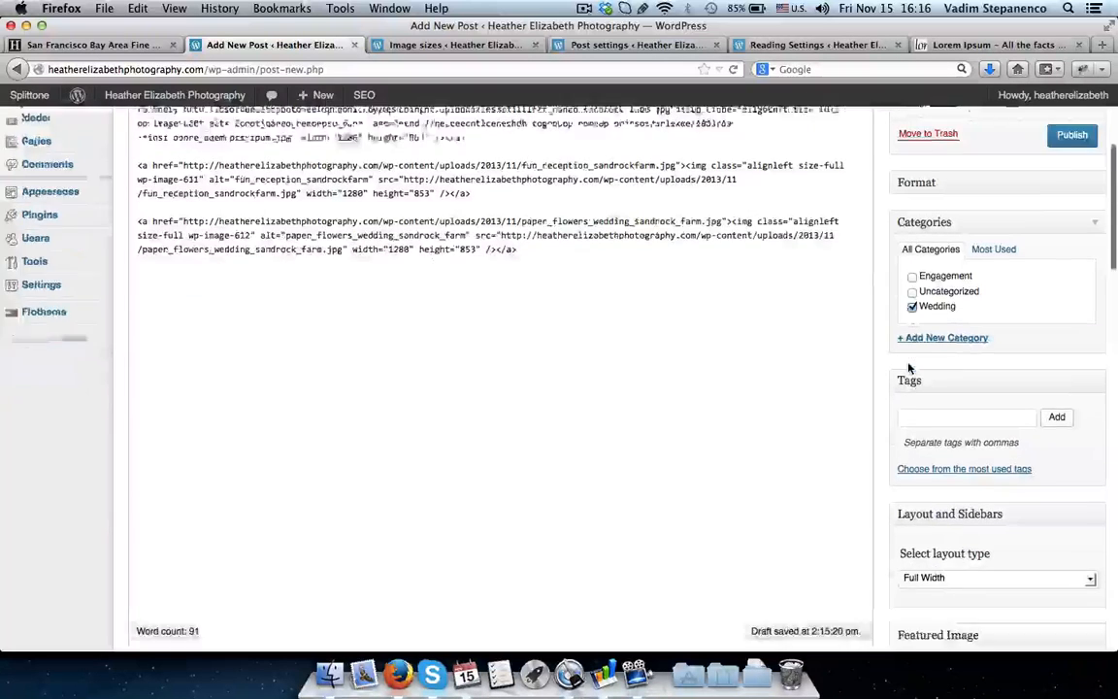
{"action": "scroll", "coordinate": [916, 418], "scroll_direction": "down", "scroll_amount": 5}
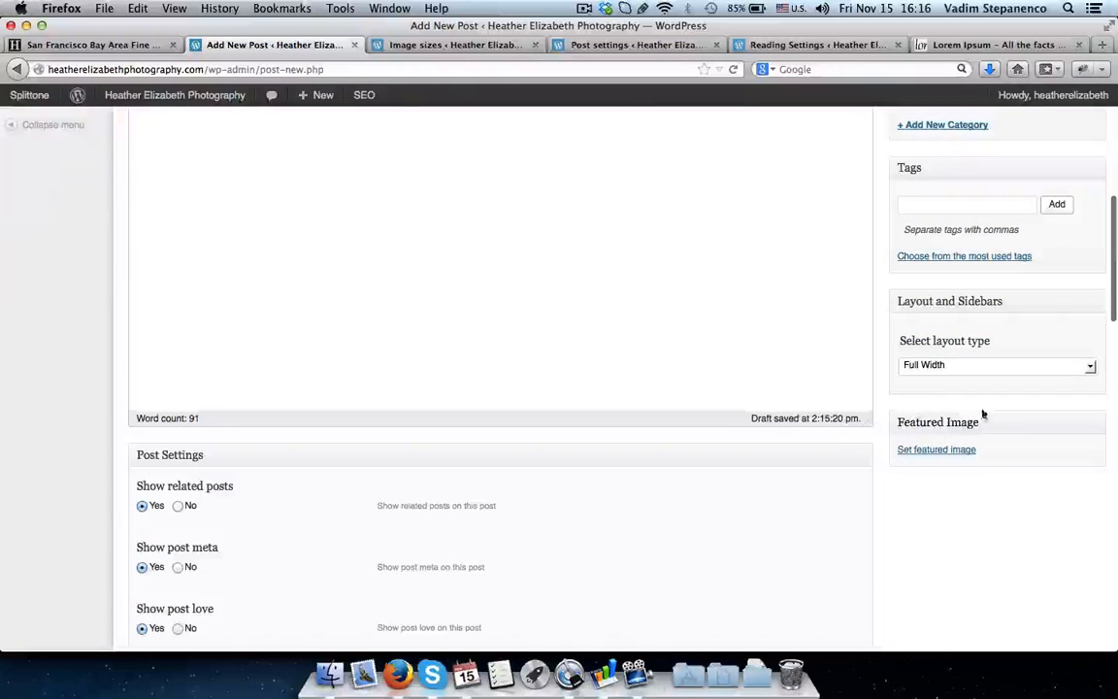
{"action": "left_click", "coordinate": [949, 367]}
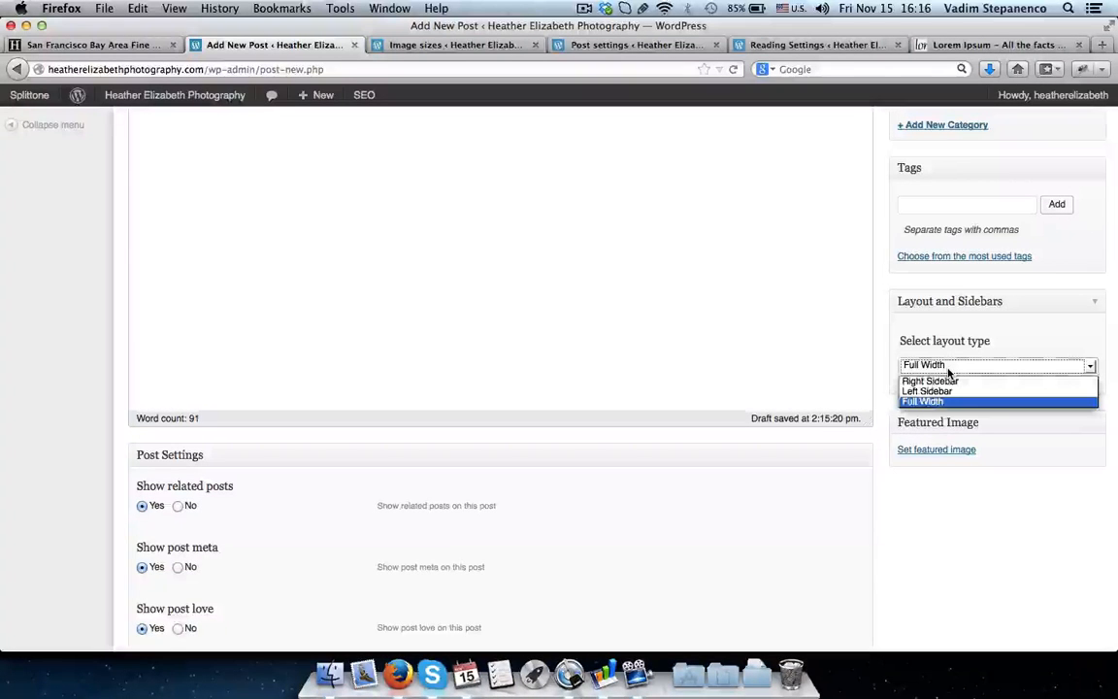
{"action": "left_click", "coordinate": [950, 367]}
Set first_dance_sandrock_farm.jpg from the media library as the post's featured image.
{"action": "scroll", "coordinate": [874, 379], "scroll_direction": "down", "scroll_amount": 3}
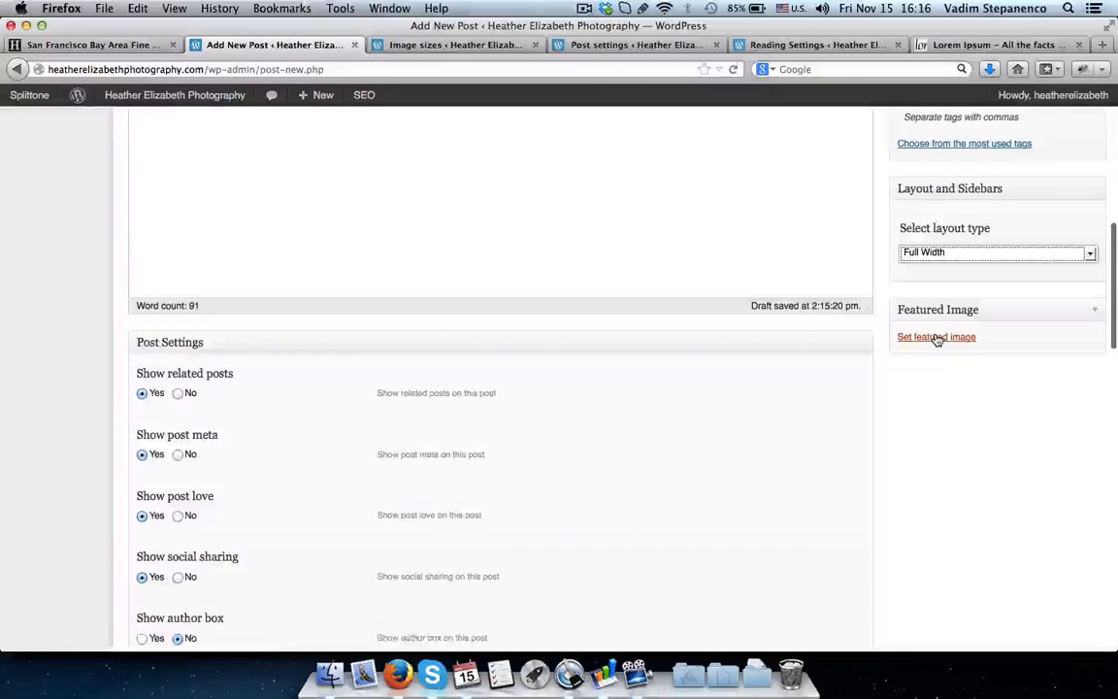
{"action": "left_click", "coordinate": [934, 336]}
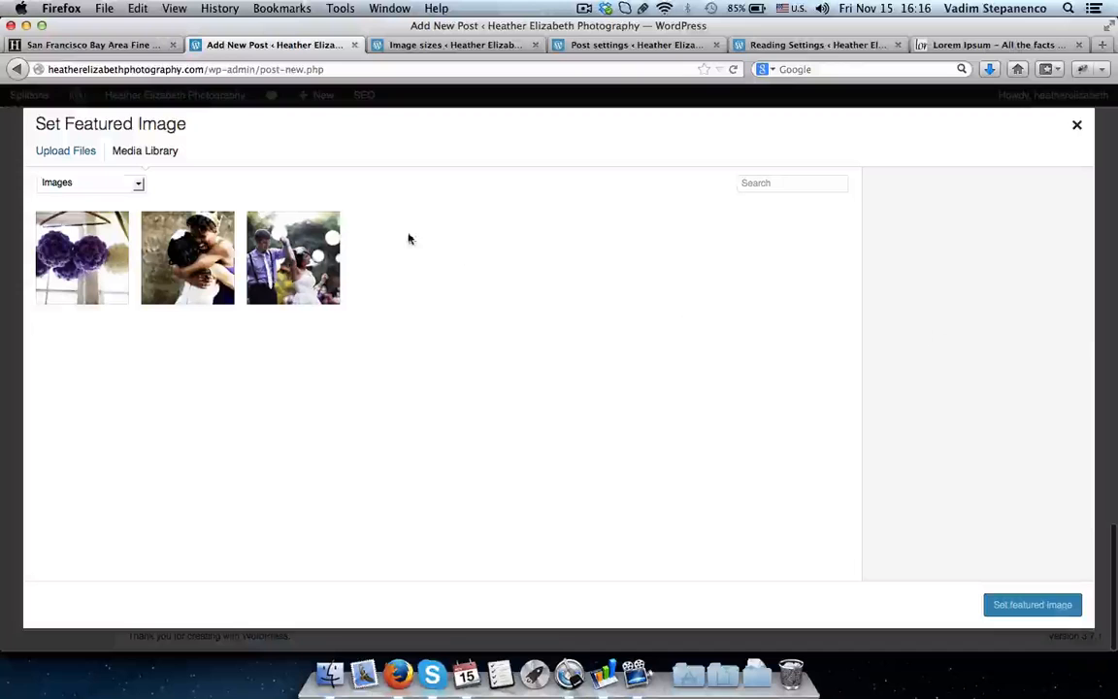
{"action": "left_click", "coordinate": [293, 257]}
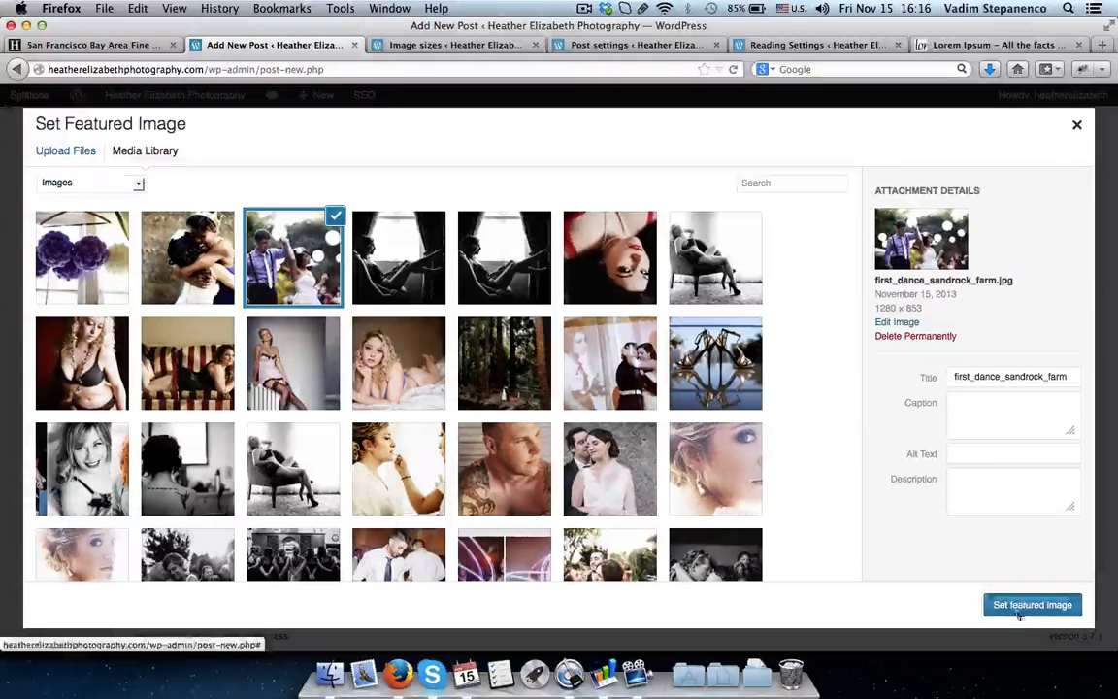
{"action": "left_click", "coordinate": [1029, 604]}
Look through the post settings, embed and SEO options without changing them and publish the post.
{"action": "scroll", "coordinate": [718, 432], "scroll_direction": "down", "scroll_amount": 8}
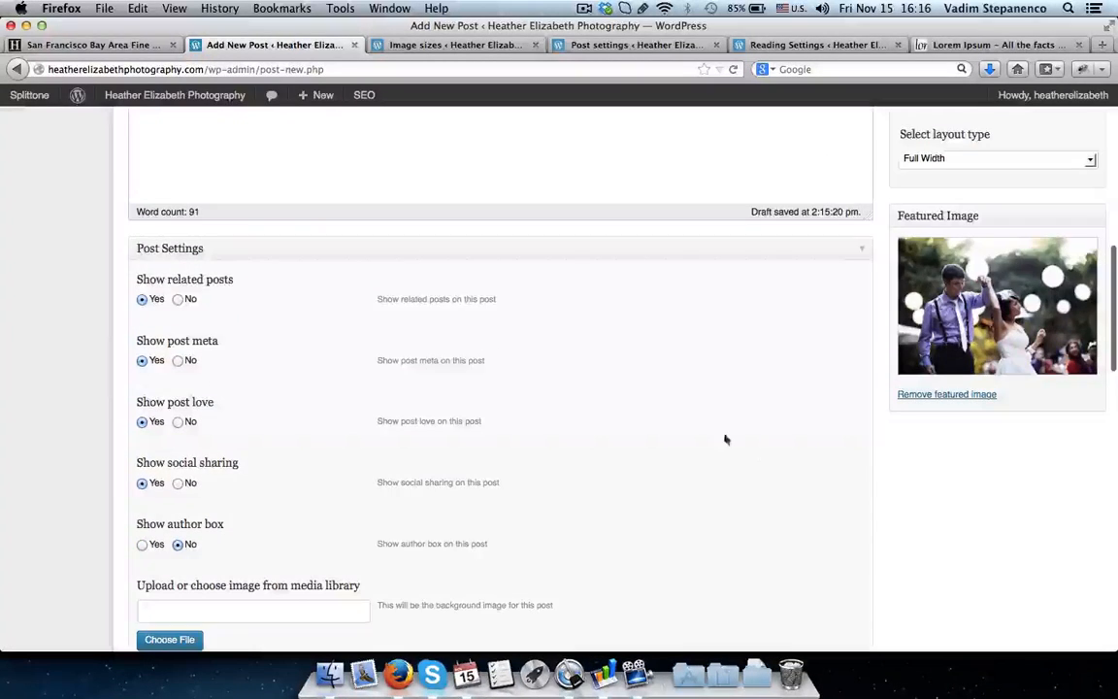
{"action": "scroll", "coordinate": [709, 425], "scroll_direction": "down", "scroll_amount": 10}
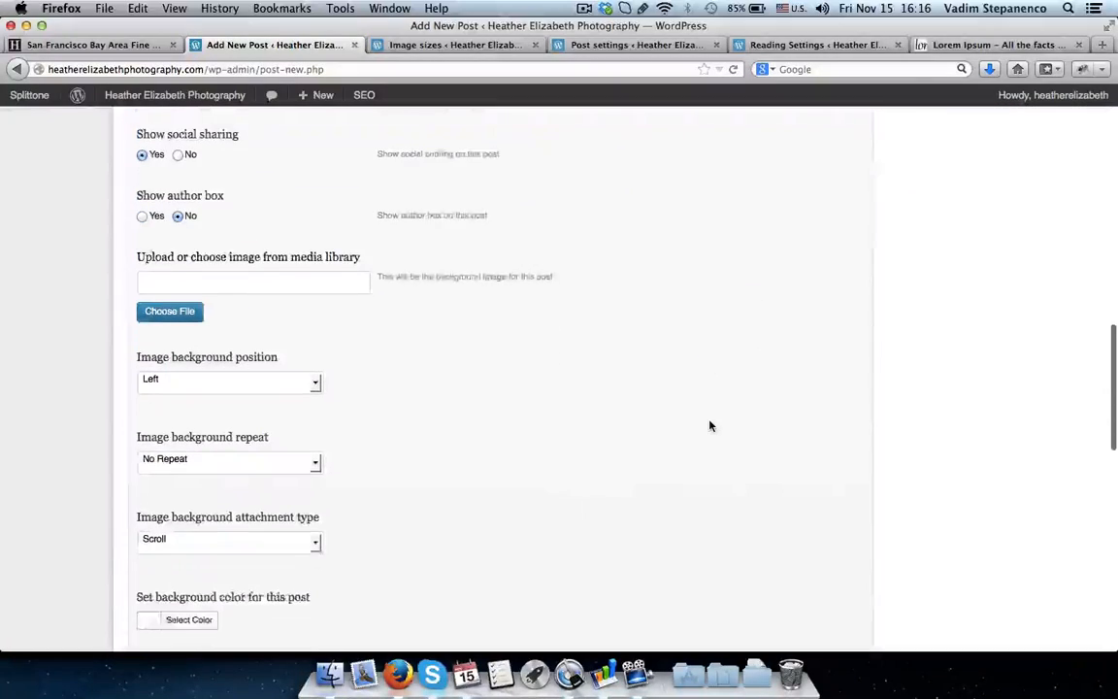
{"action": "scroll", "coordinate": [710, 425], "scroll_direction": "down", "scroll_amount": 3}
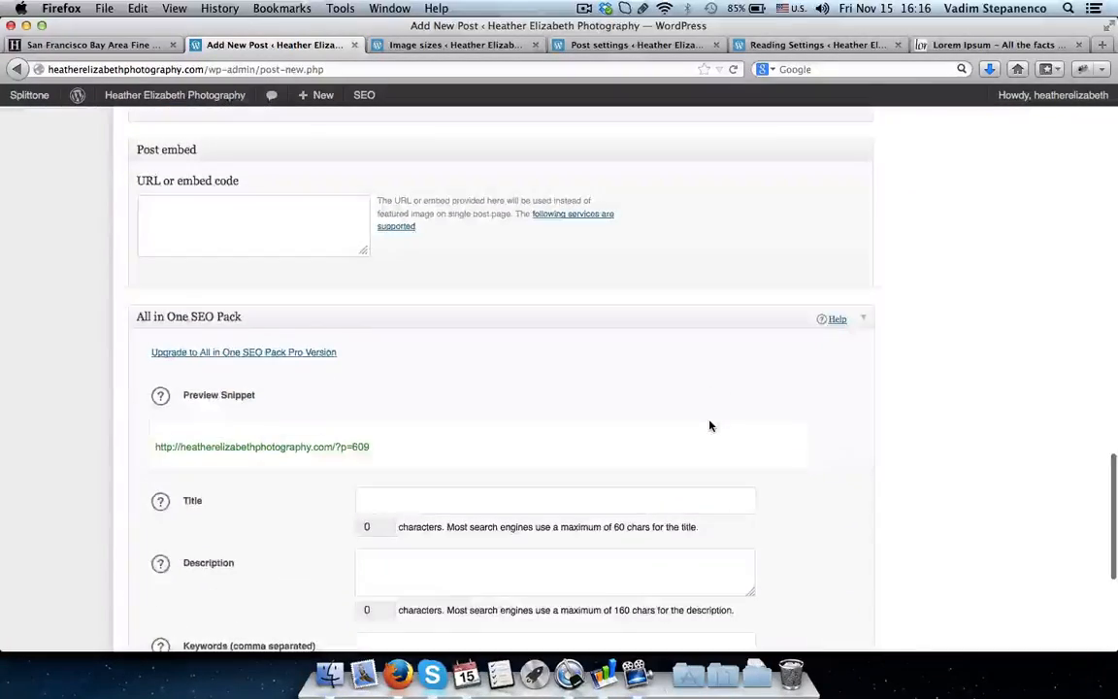
{"action": "scroll", "coordinate": [709, 424], "scroll_direction": "up", "scroll_amount": 20}
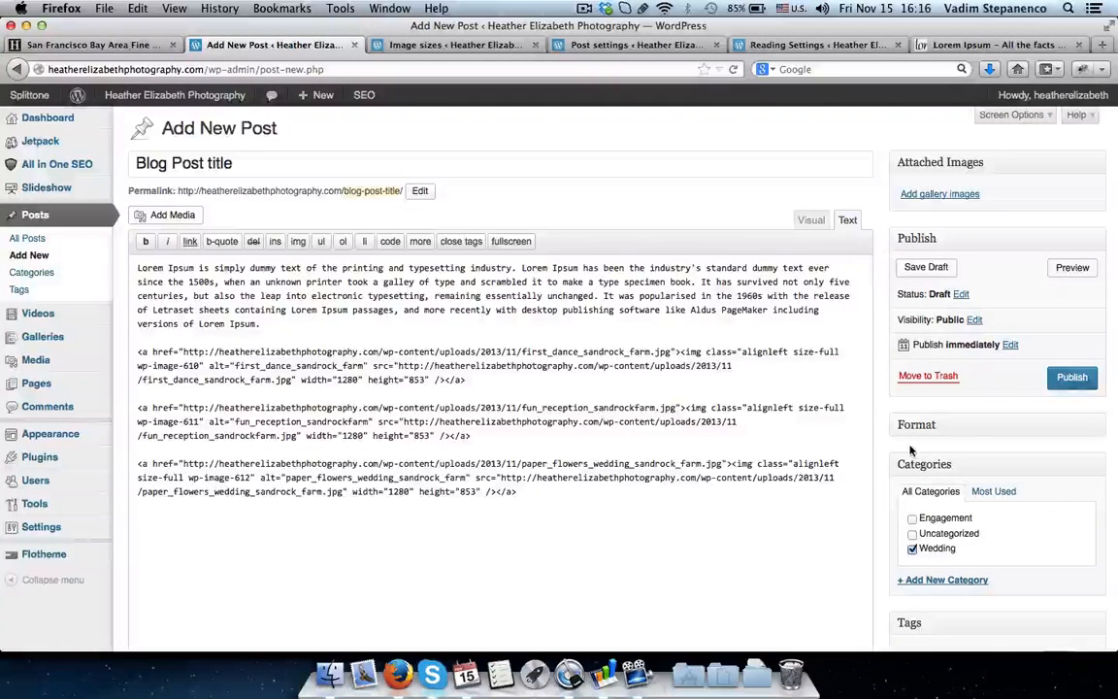
{"action": "left_click", "coordinate": [1069, 379]}
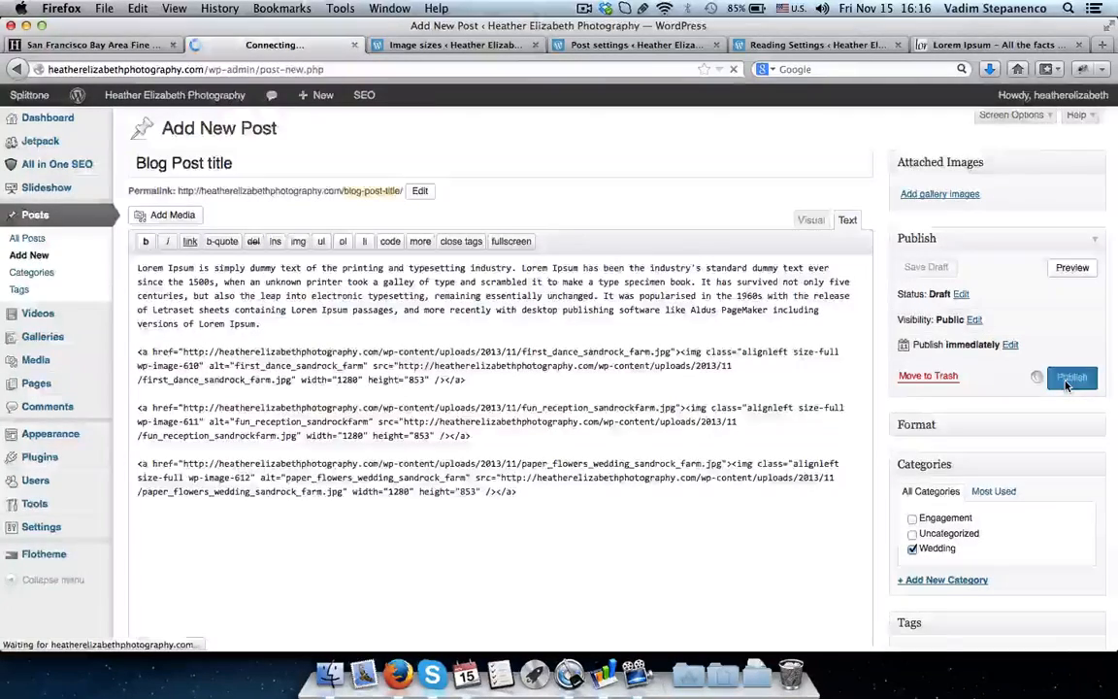
Check the new post's title, featured image and excerpt on the site's blog page.
{"action": "key", "text": "ctrl+shift+Tab"}
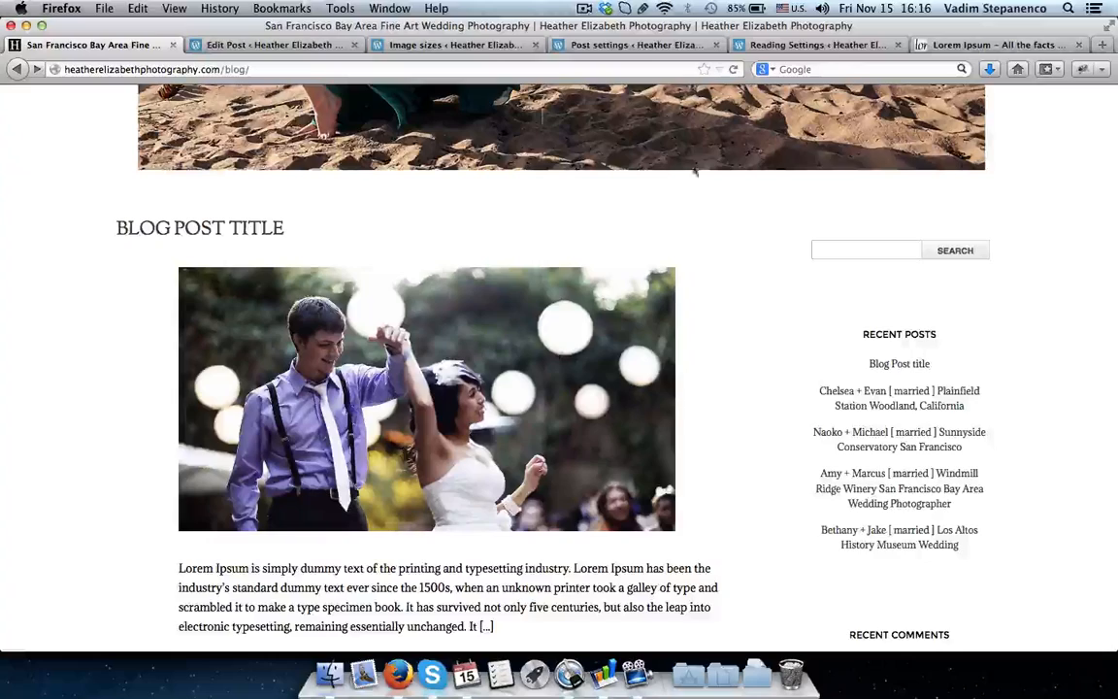
{"action": "scroll", "coordinate": [310, 427], "scroll_direction": "down", "scroll_amount": 4}
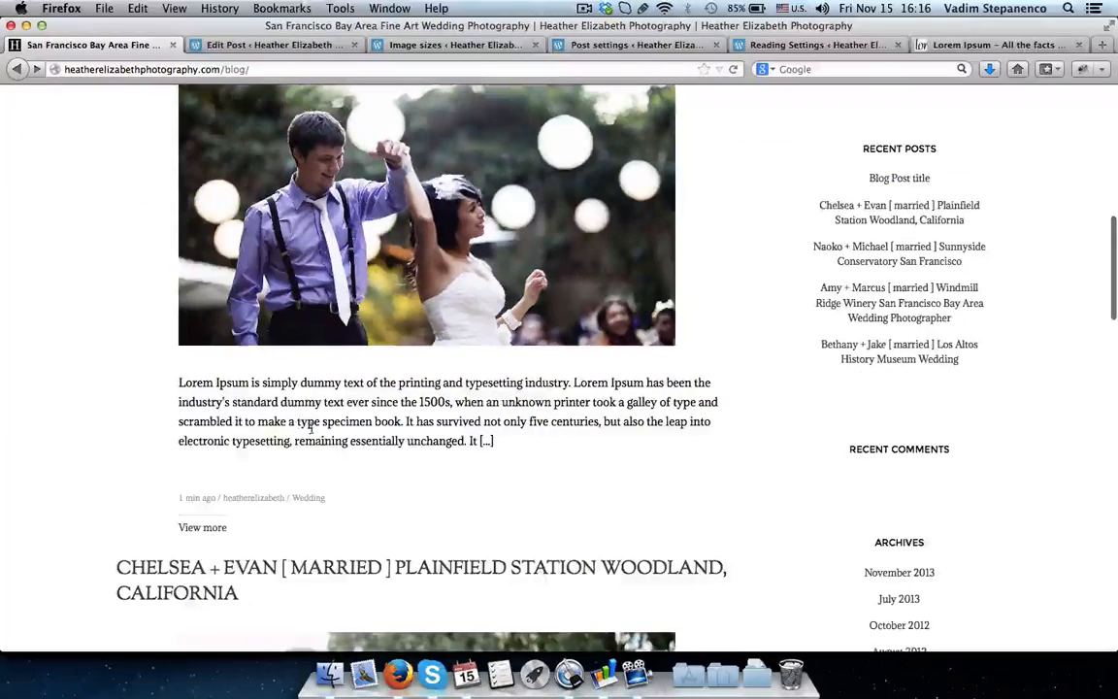
{"action": "scroll", "coordinate": [466, 368], "scroll_direction": "up", "scroll_amount": 5}
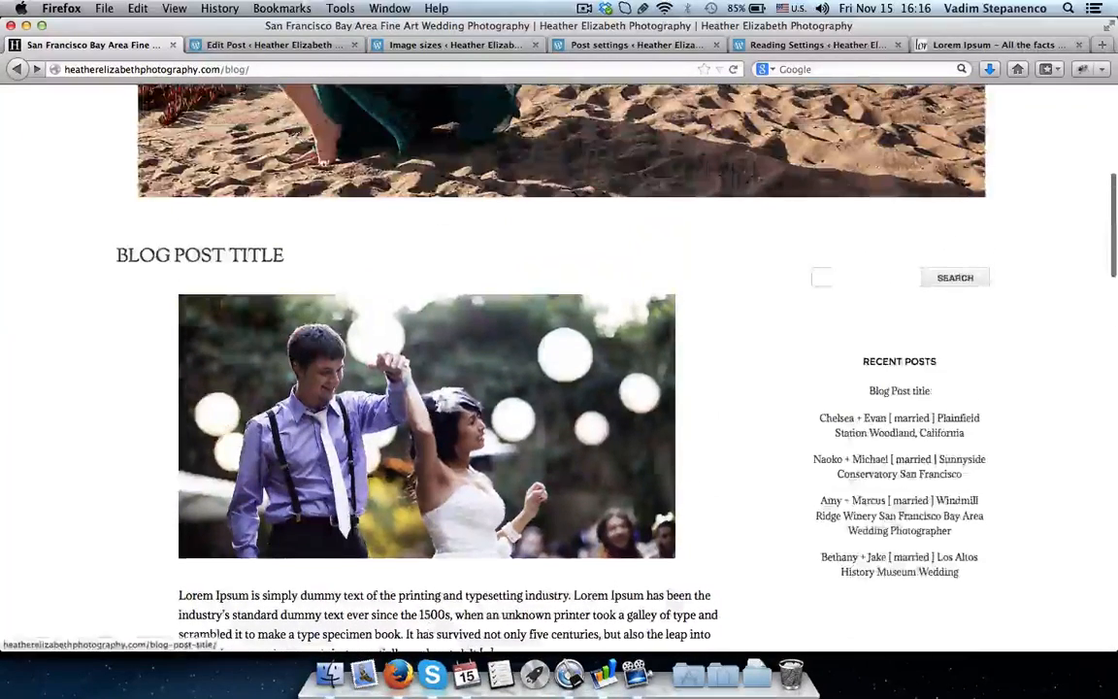
Open the new post from the blog page, review its text and photos, and return to the posts list.
{"action": "left_click", "coordinate": [489, 362]}
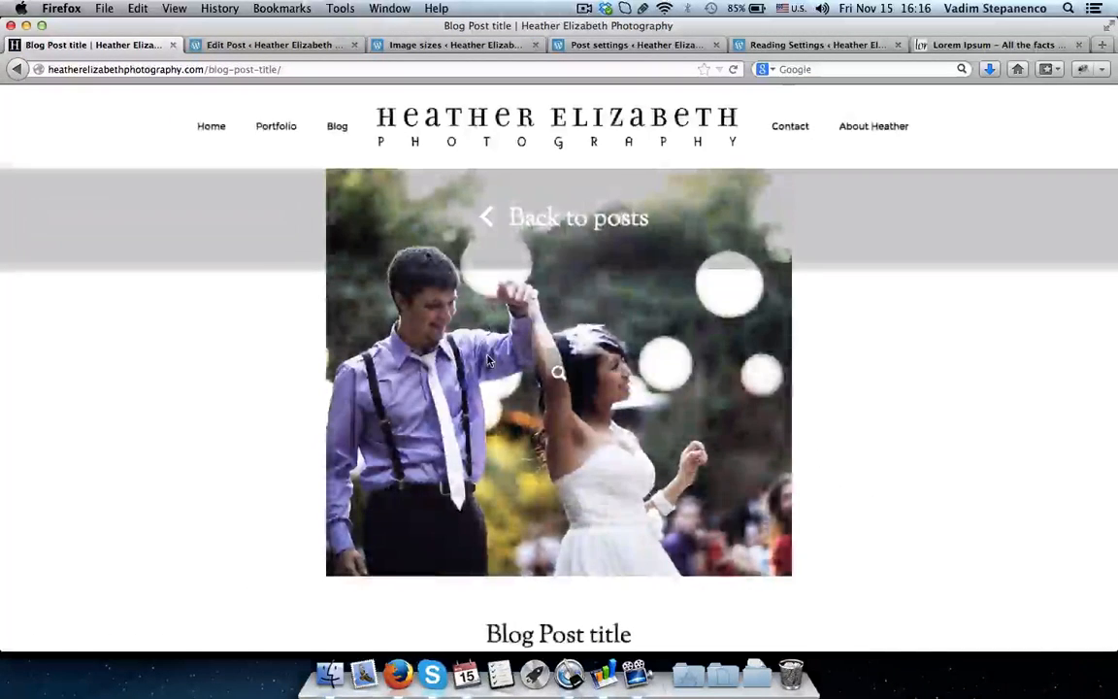
{"action": "scroll", "coordinate": [488, 361], "scroll_direction": "down", "scroll_amount": 5}
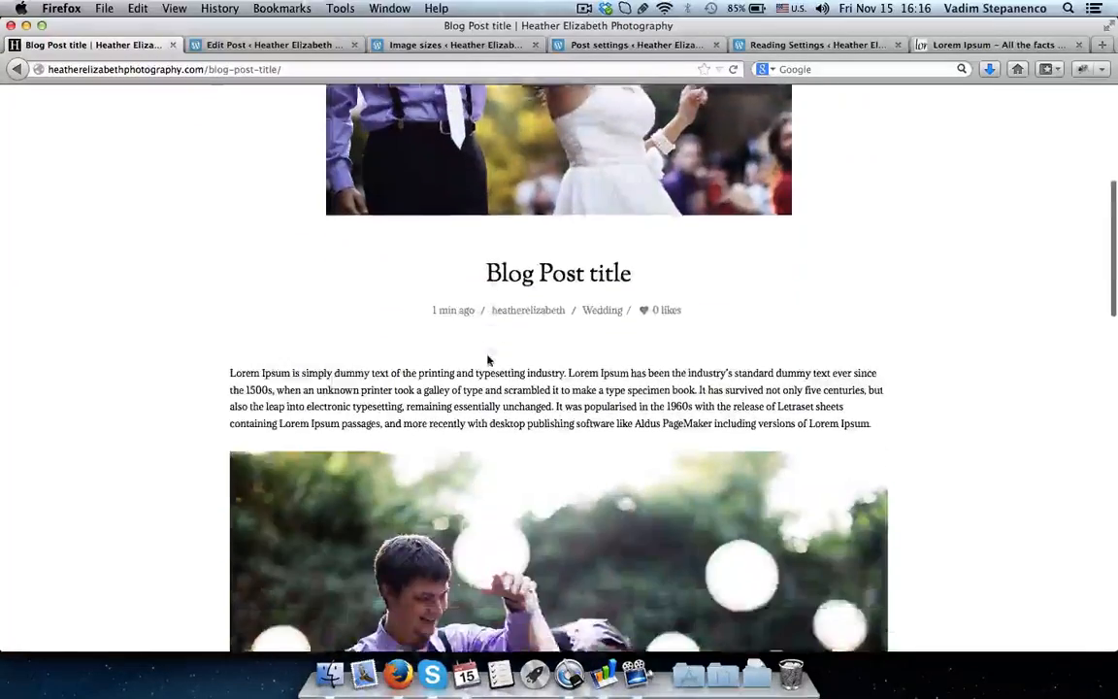
{"action": "scroll", "coordinate": [489, 361], "scroll_direction": "down", "scroll_amount": 15}
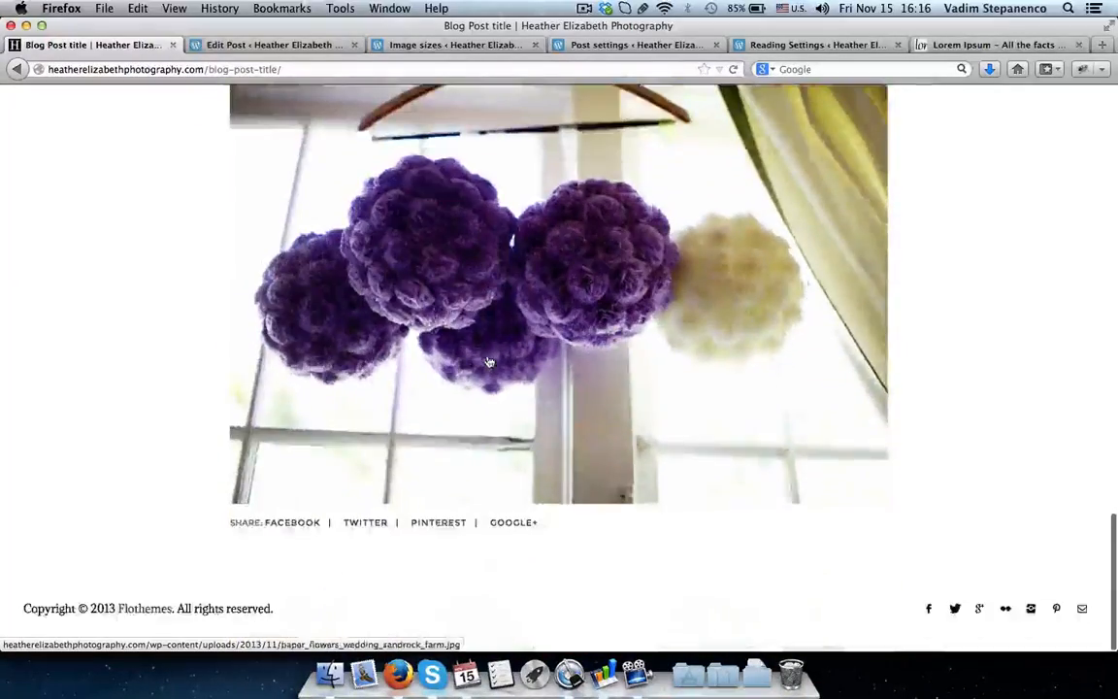
{"action": "scroll", "coordinate": [489, 361], "scroll_direction": "up", "scroll_amount": 20}
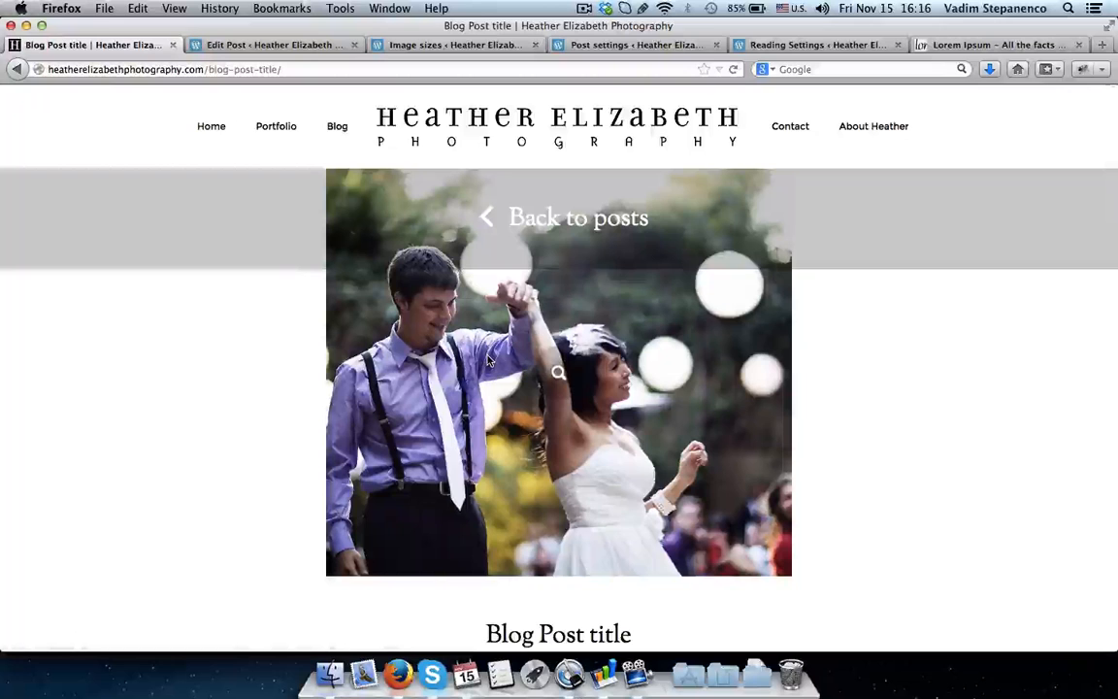
{"action": "left_click", "coordinate": [499, 215]}
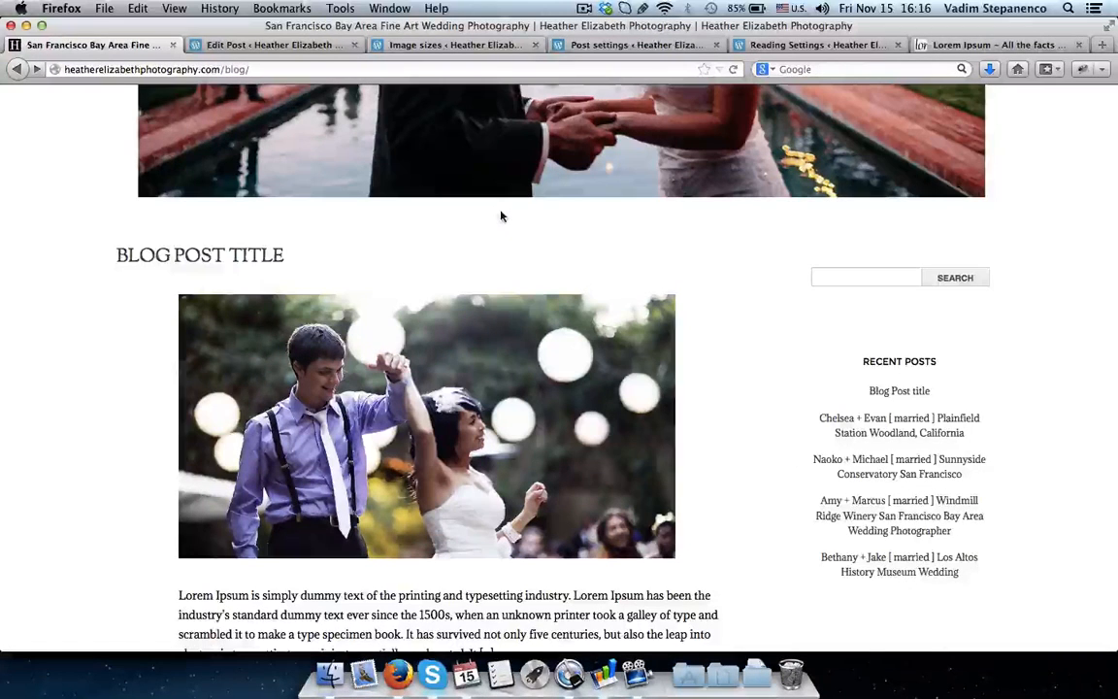